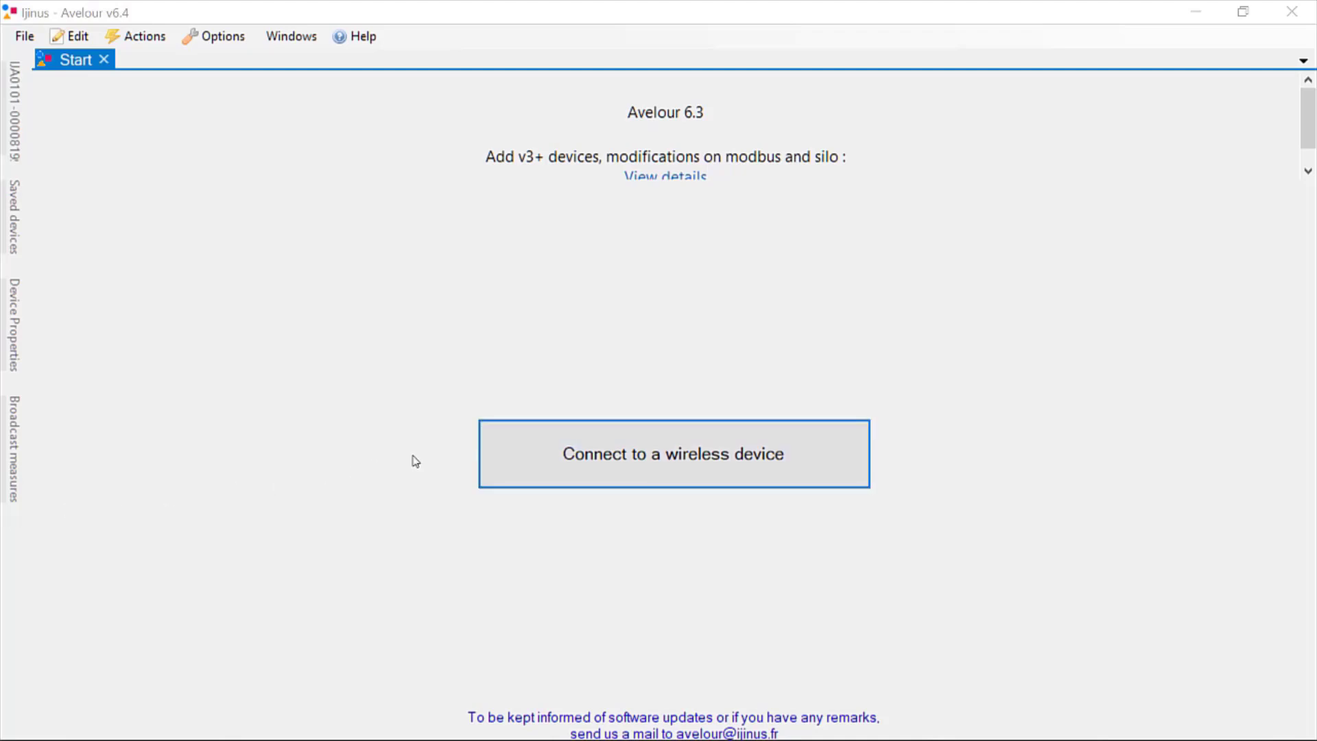
Connect to the wireless level sensor LNU10V3-3G from the Choose a device list
left_click(539, 440)
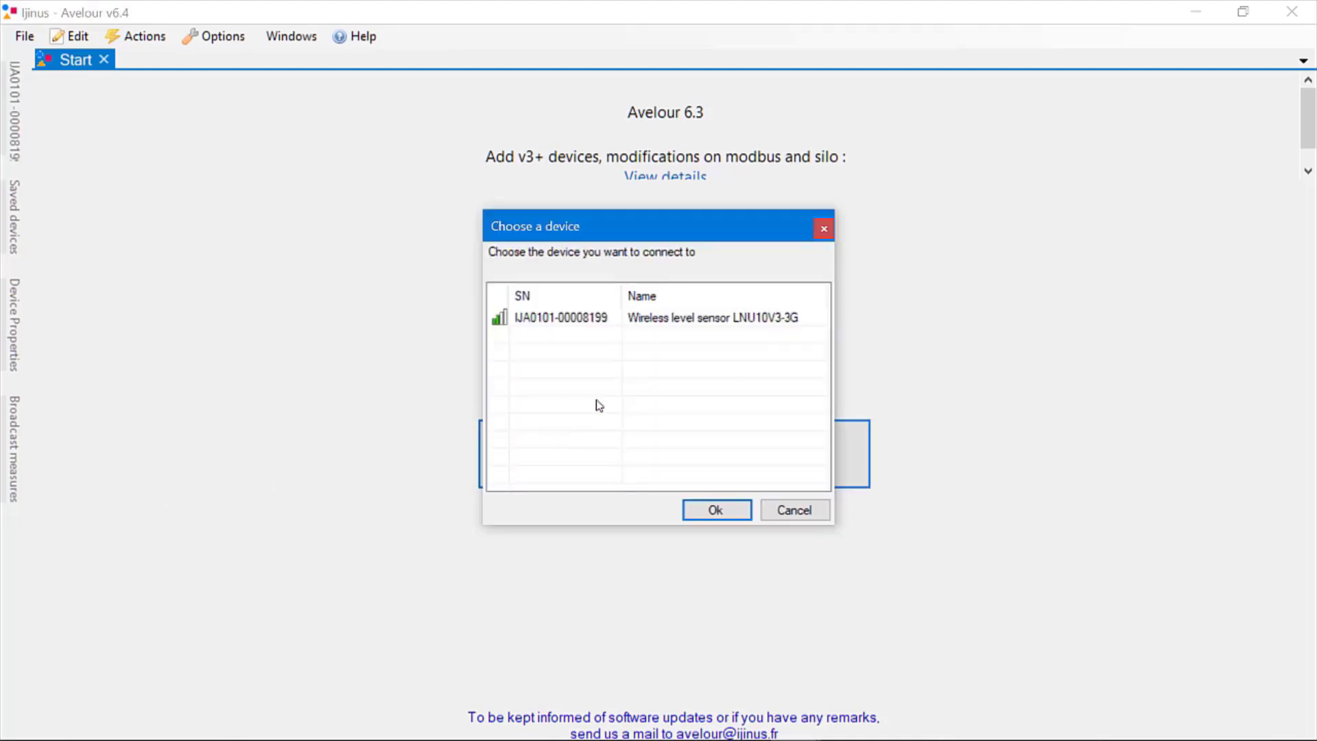
left_click(666, 321)
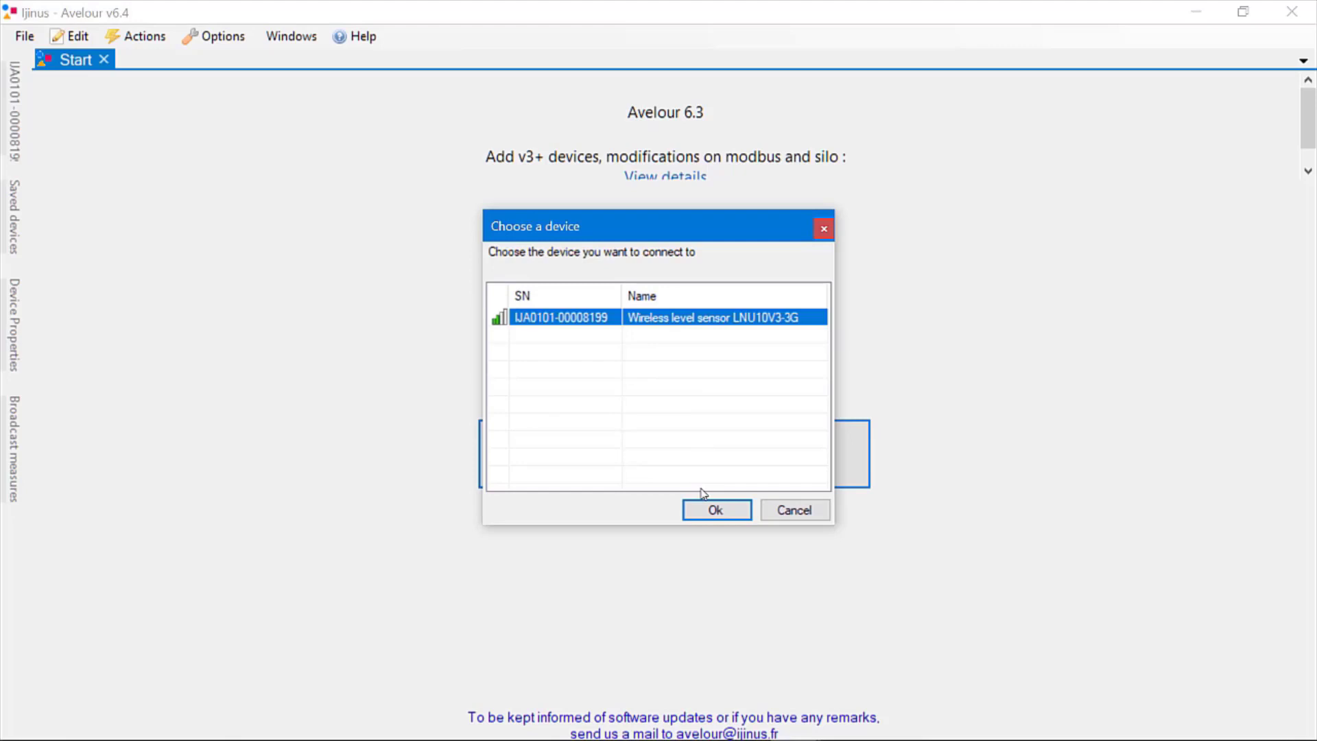
left_click(703, 516)
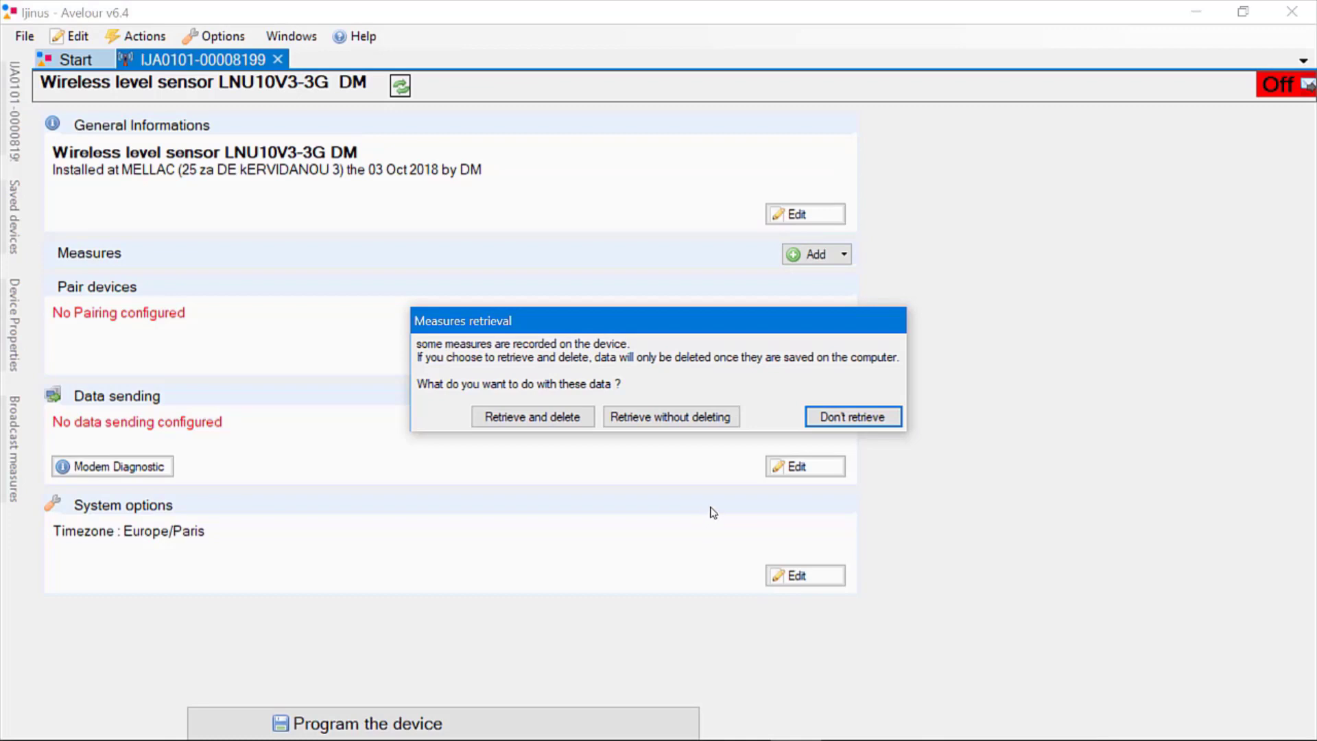
Keep recorded measures on the sensor and confirm the General Informations without changes
left_click(837, 419)
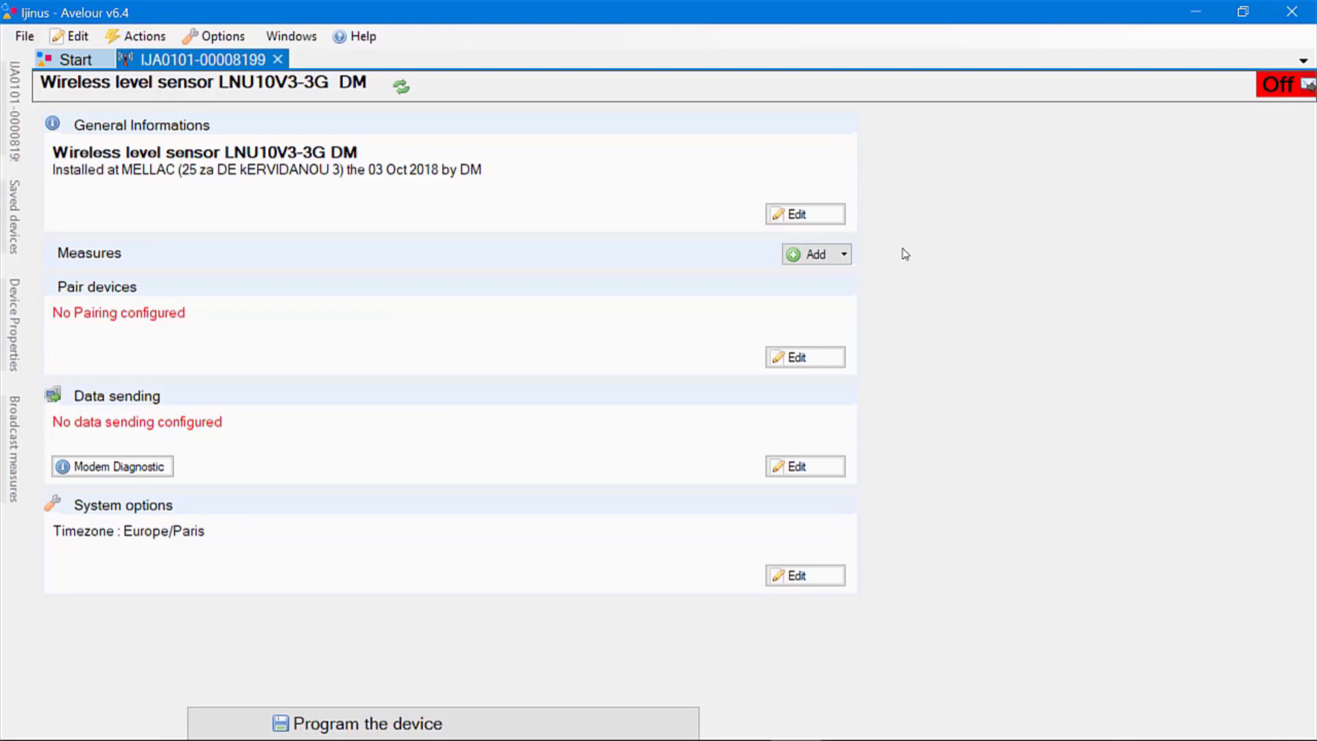
left_click(836, 212)
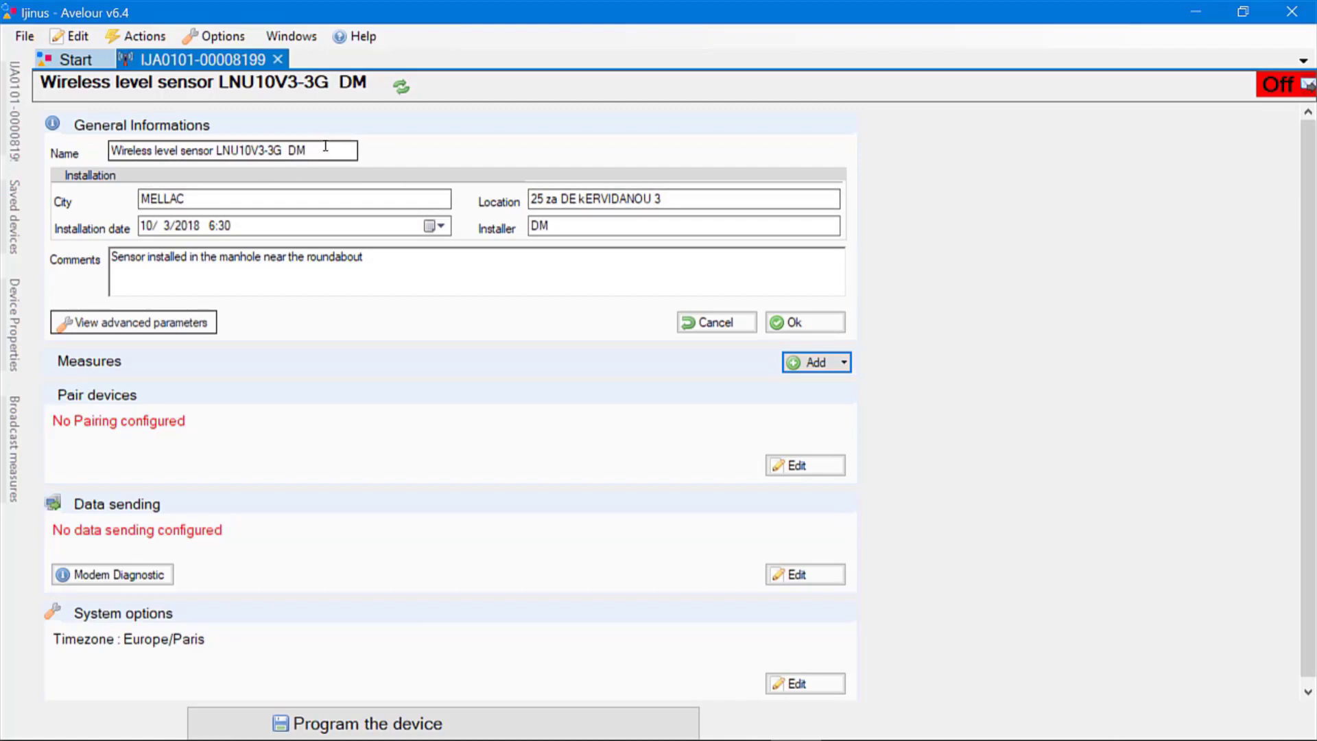
left_click_drag(325, 147, 82, 155)
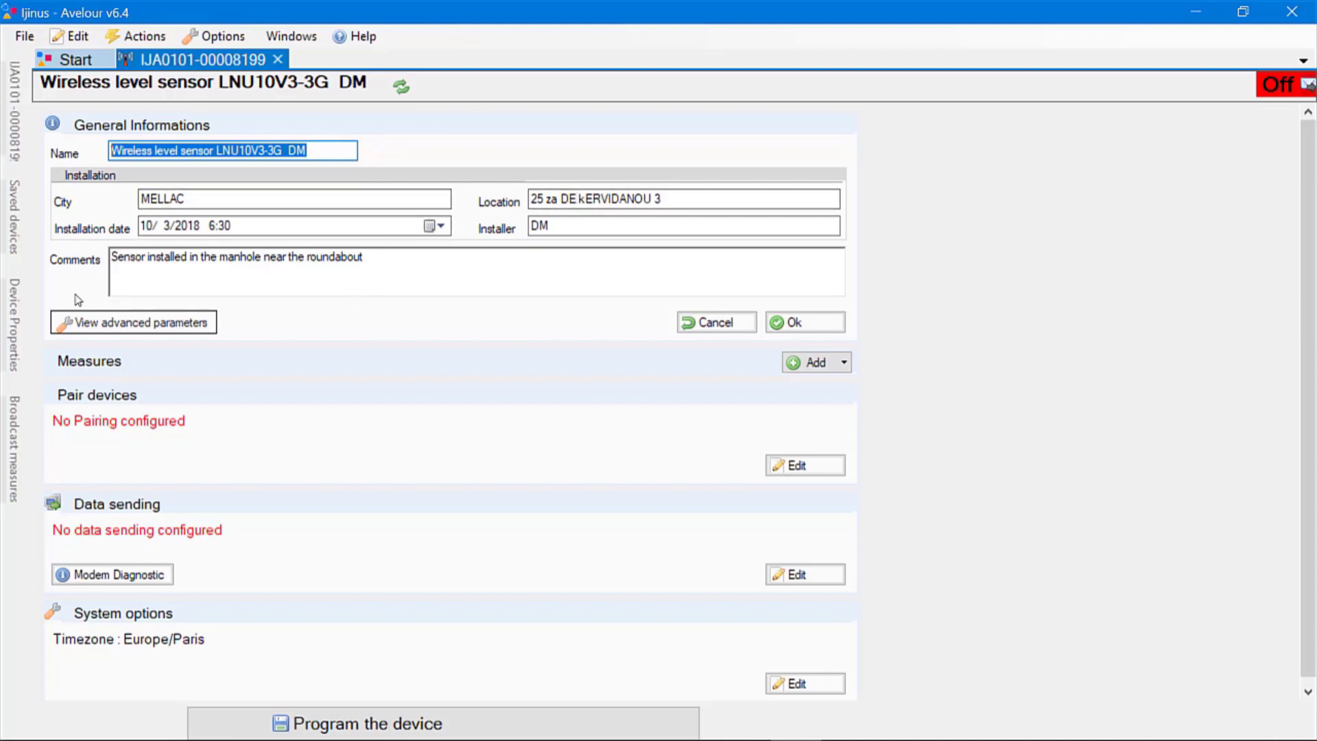
left_click(796, 324)
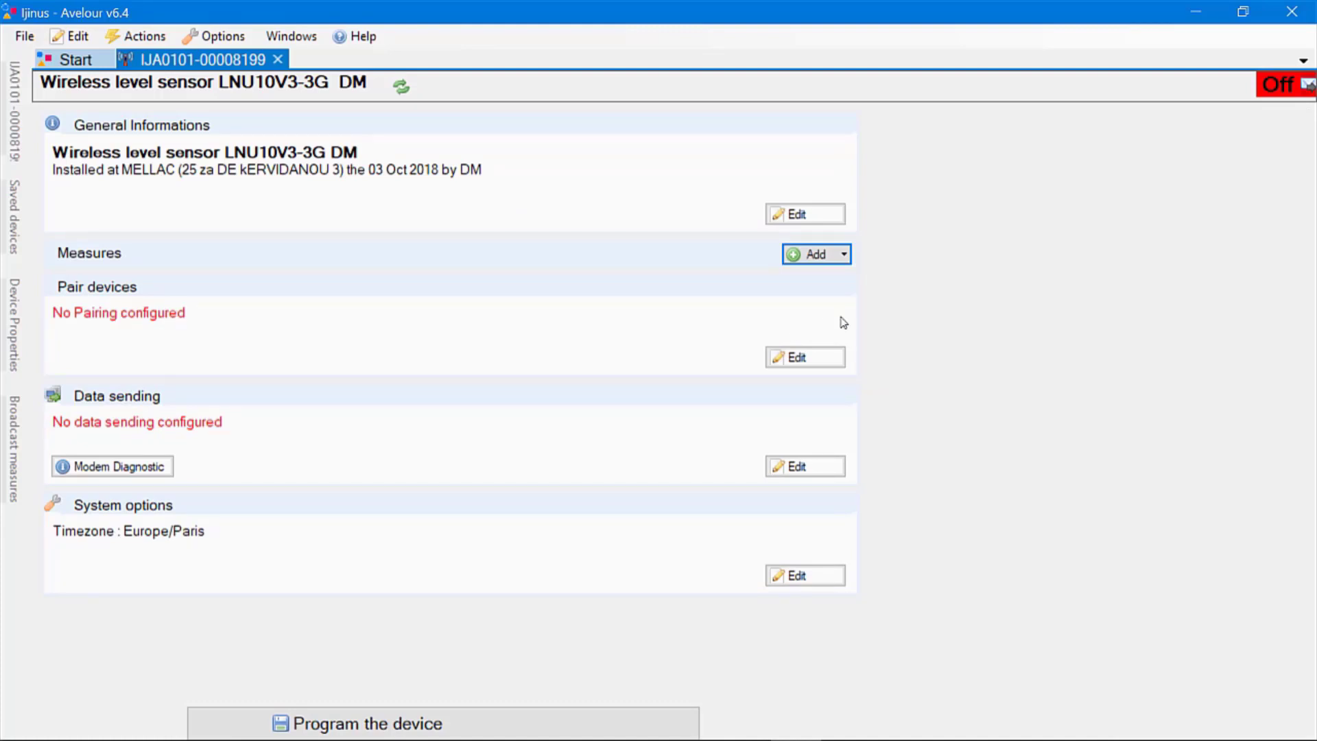
Add a Water height measure with a 20 s measure period and open its sensor calibration
left_click(844, 255)
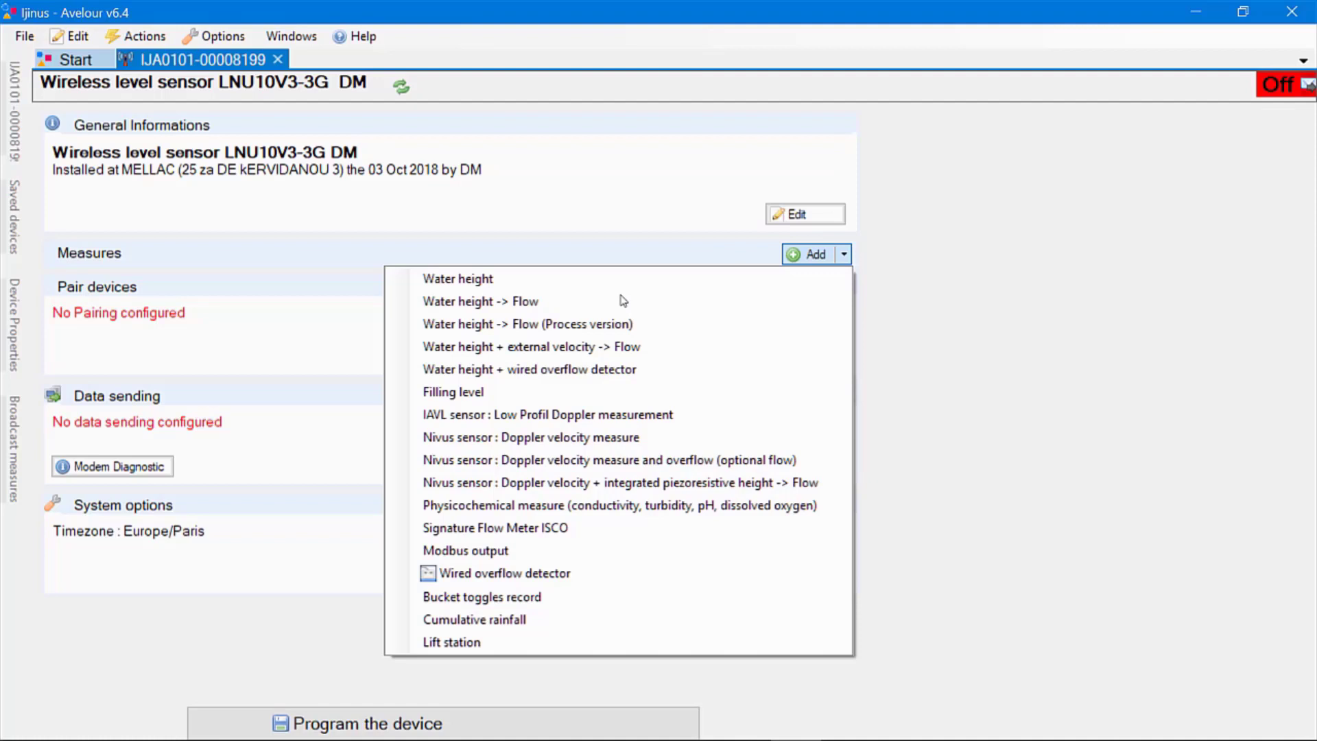
left_click(490, 280)
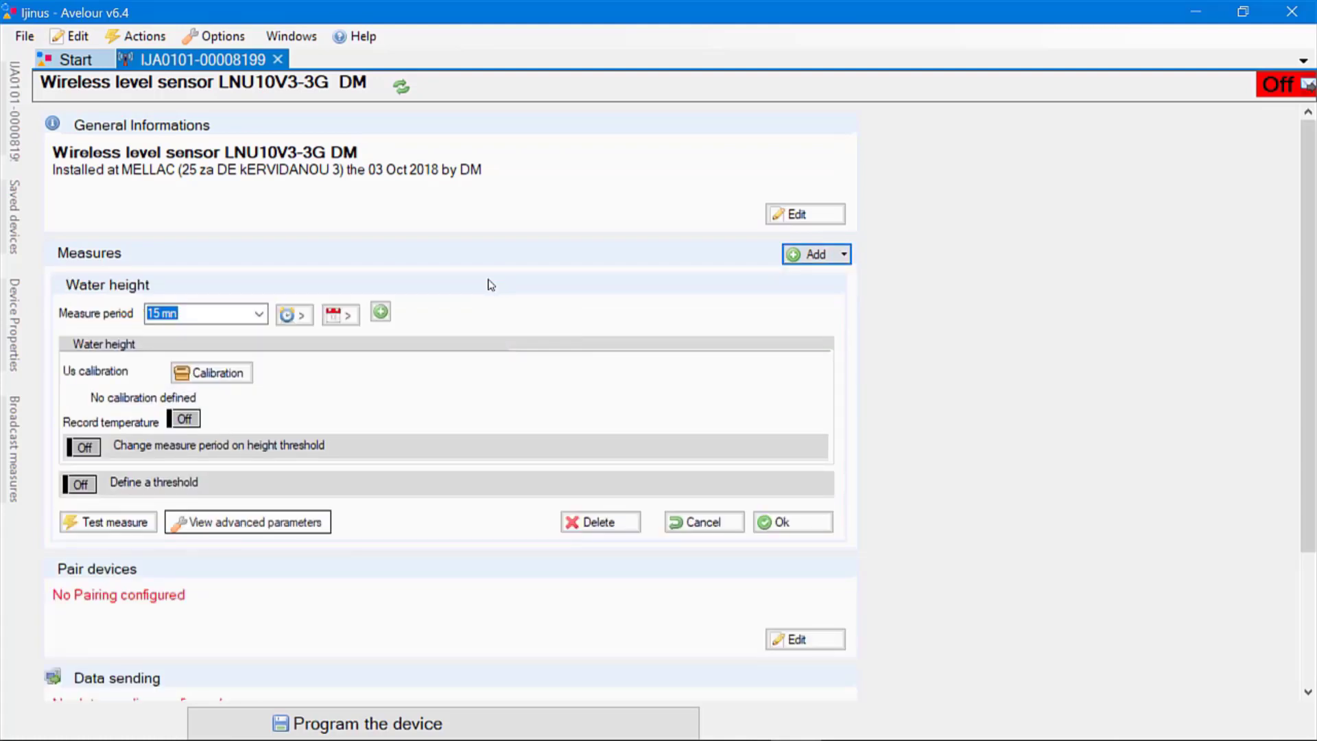
left_click(260, 315)
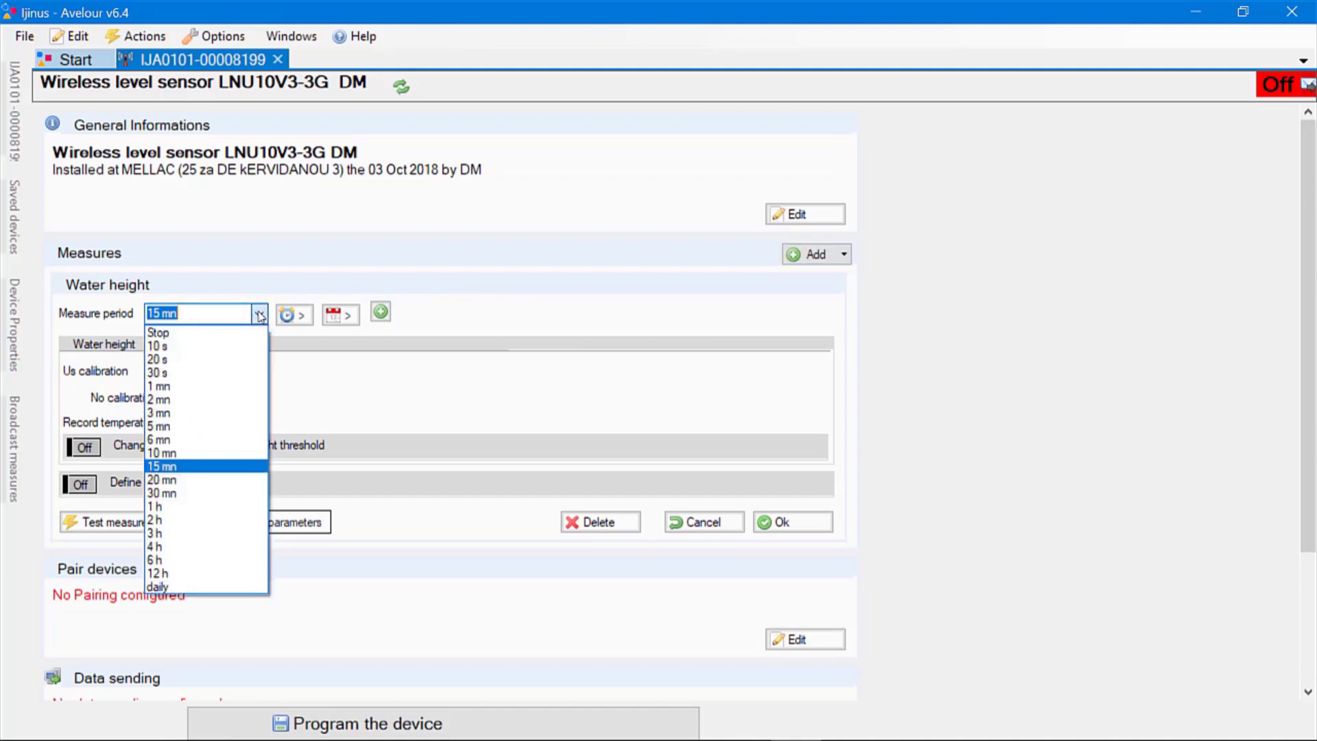
left_click(254, 362)
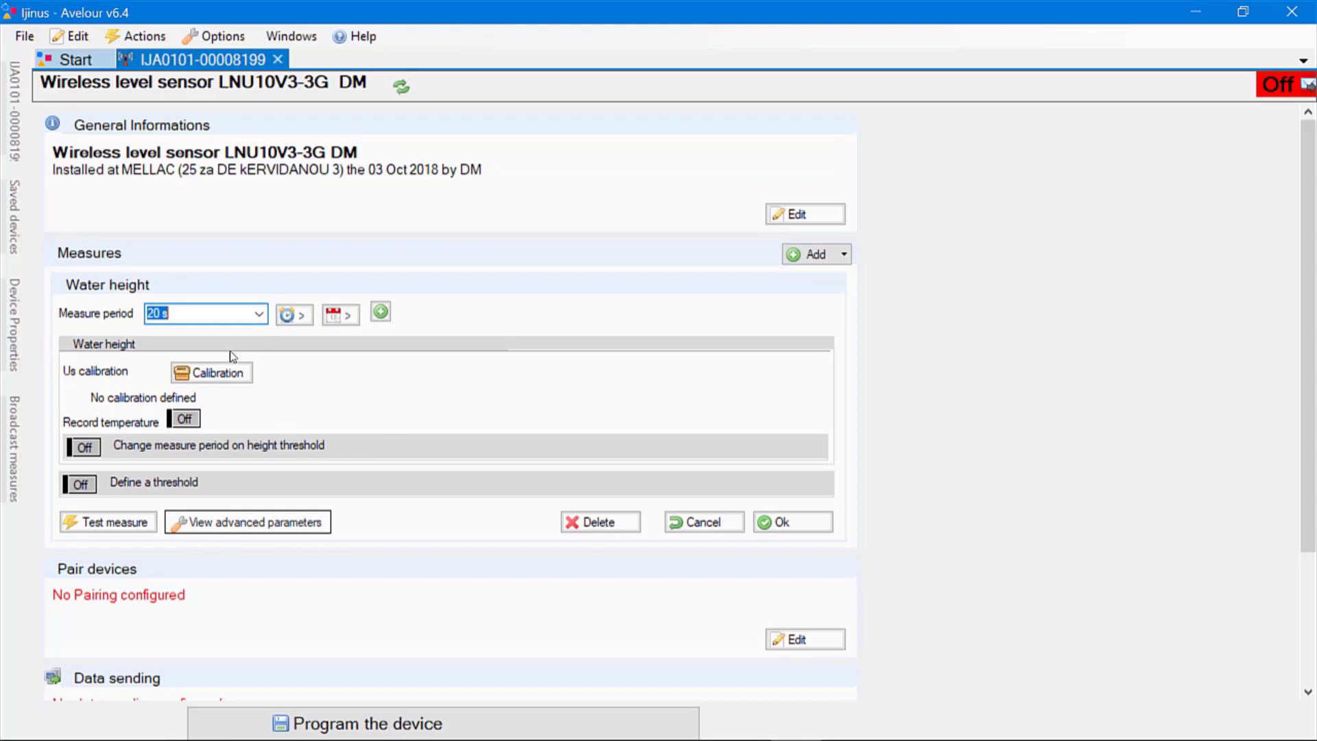
left_click(242, 374)
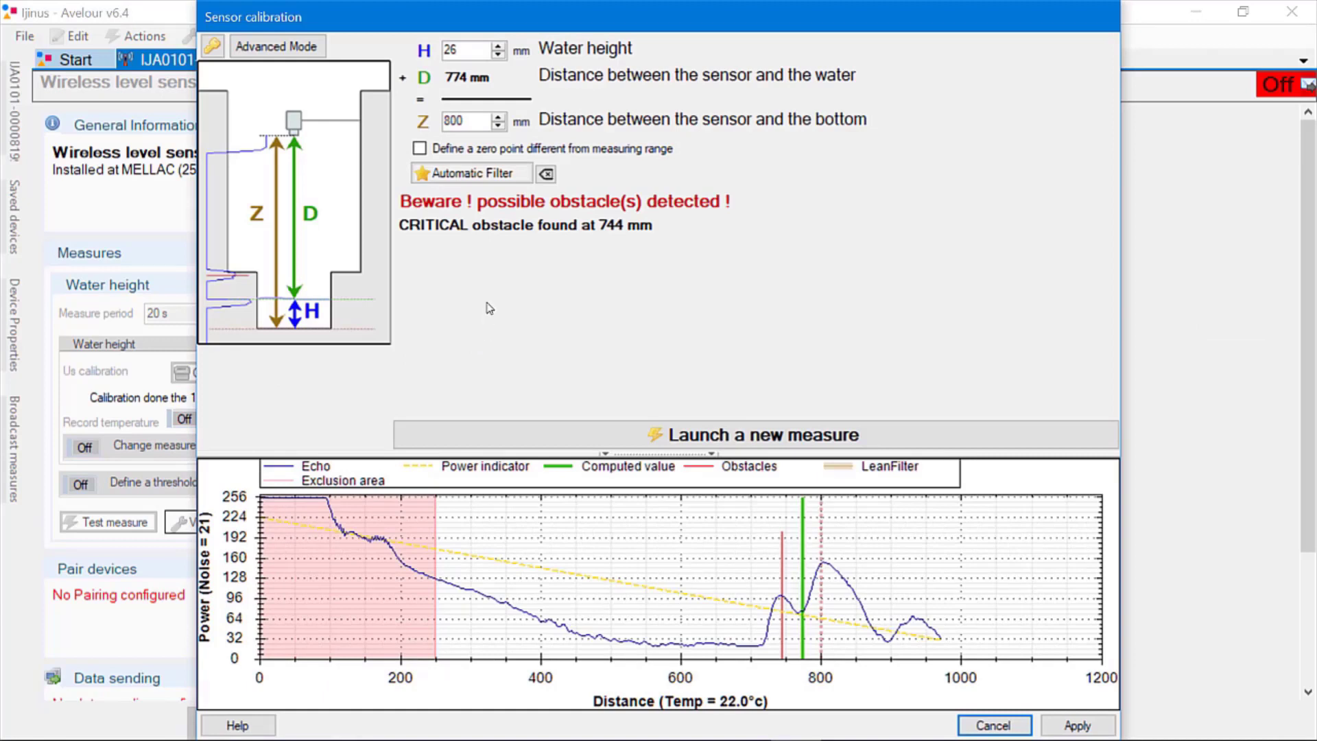
Set the calibration water height to 0 mm and take a new measurement, reading 774 mm
double_click(454, 121)
double_click(458, 49)
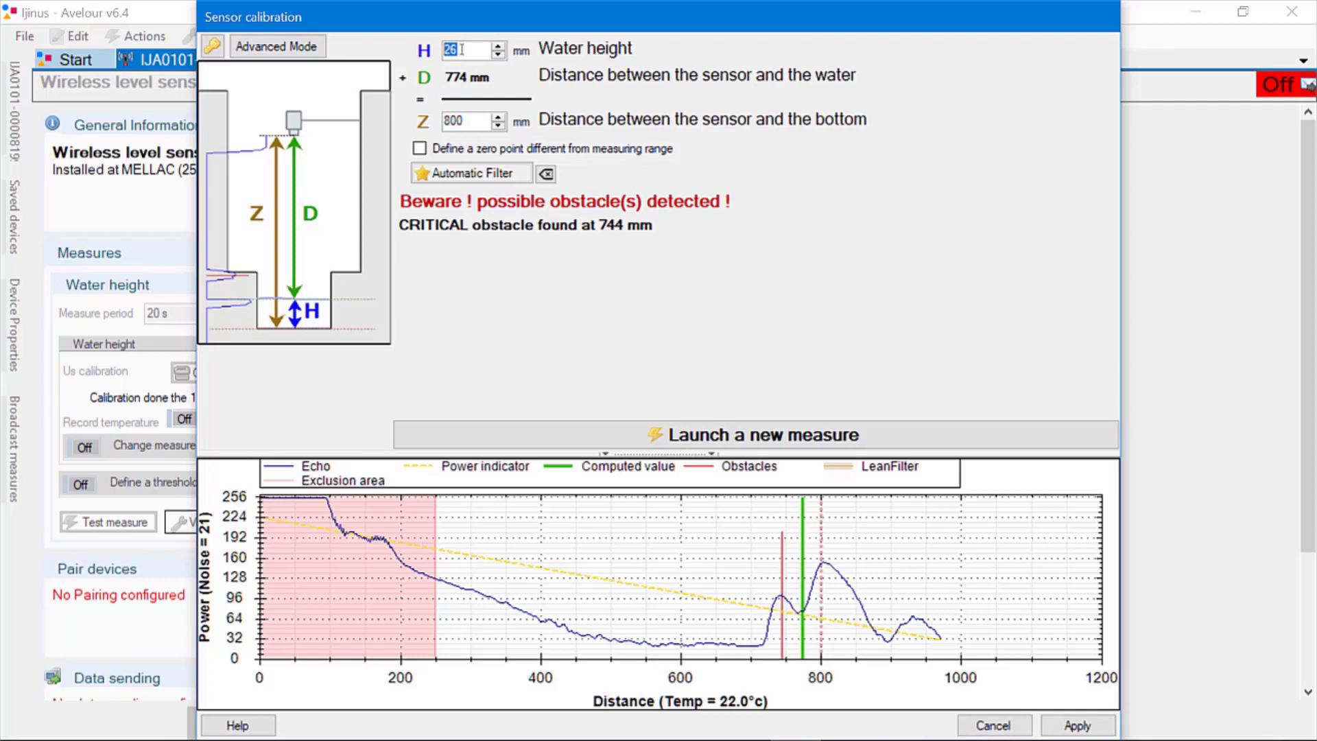
type("0")
left_click(699, 432)
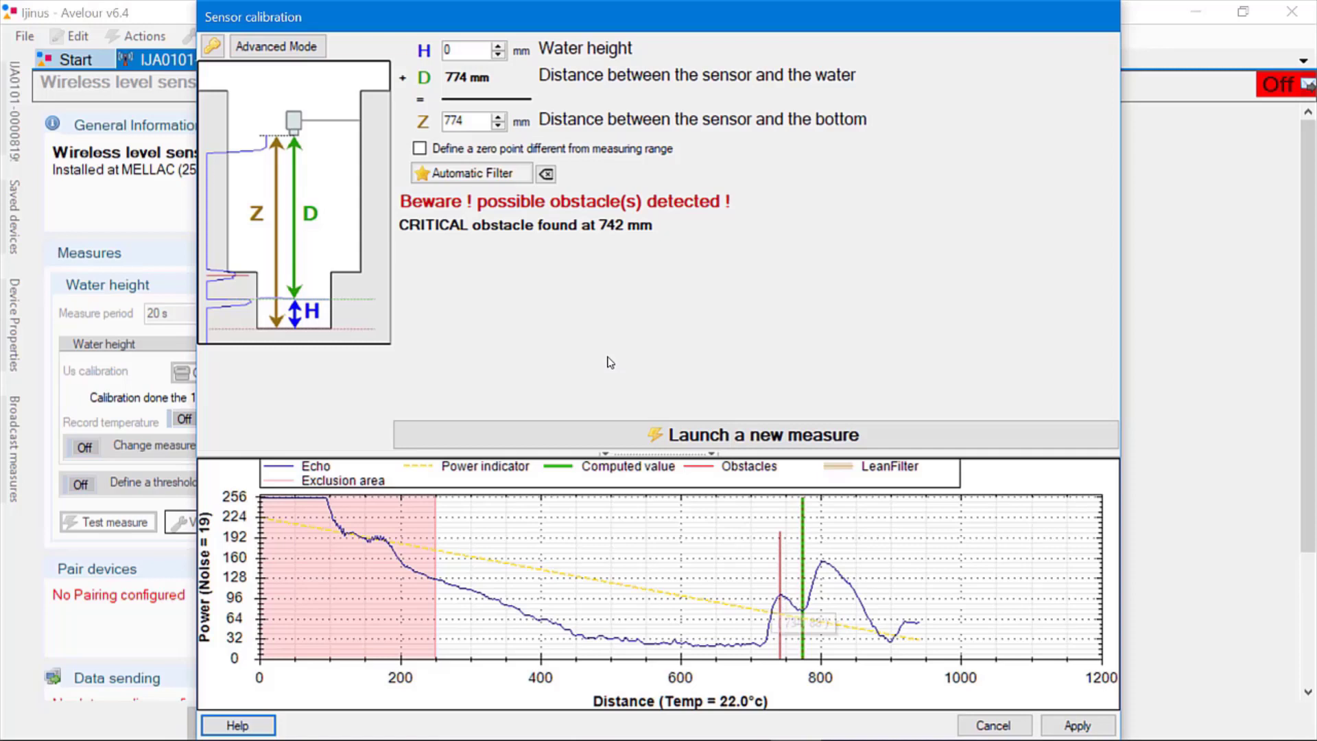
In Advanced Mode, create an echo filter masking the obstacle near 742 mm
left_click(298, 48)
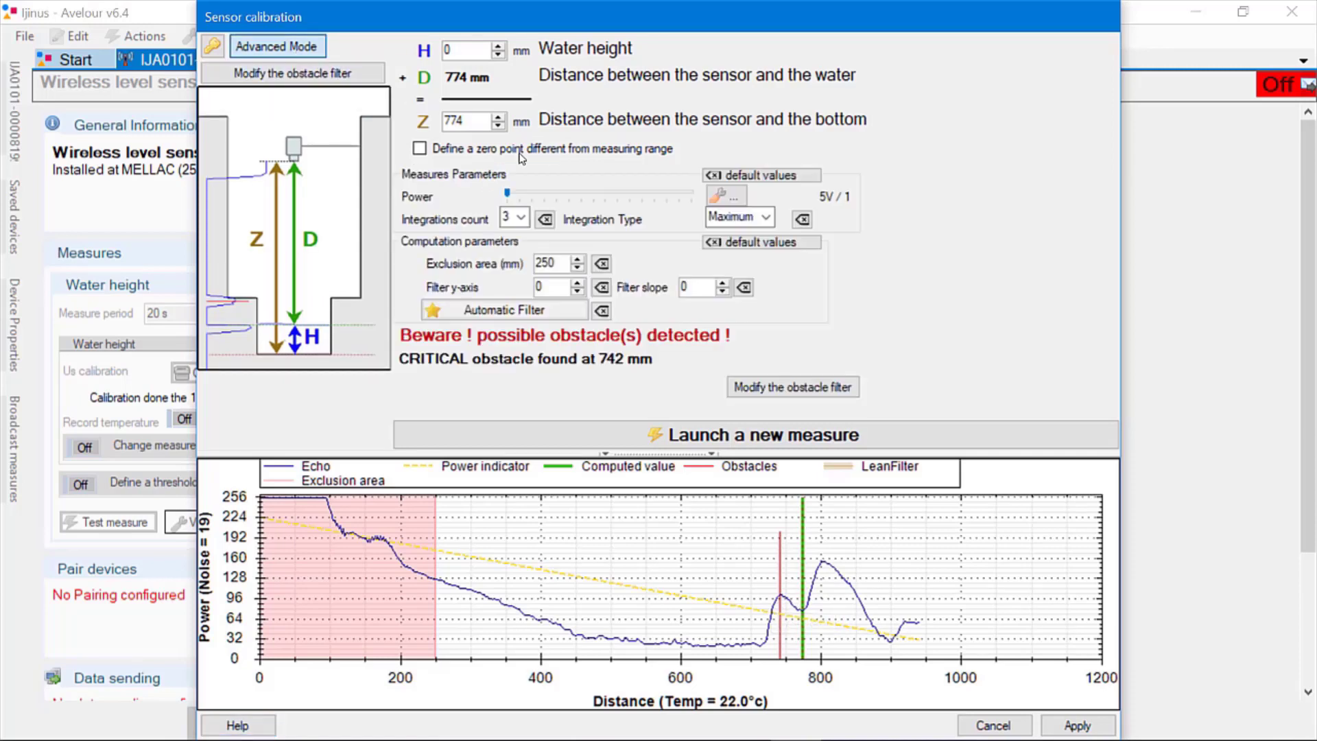
left_click(791, 387)
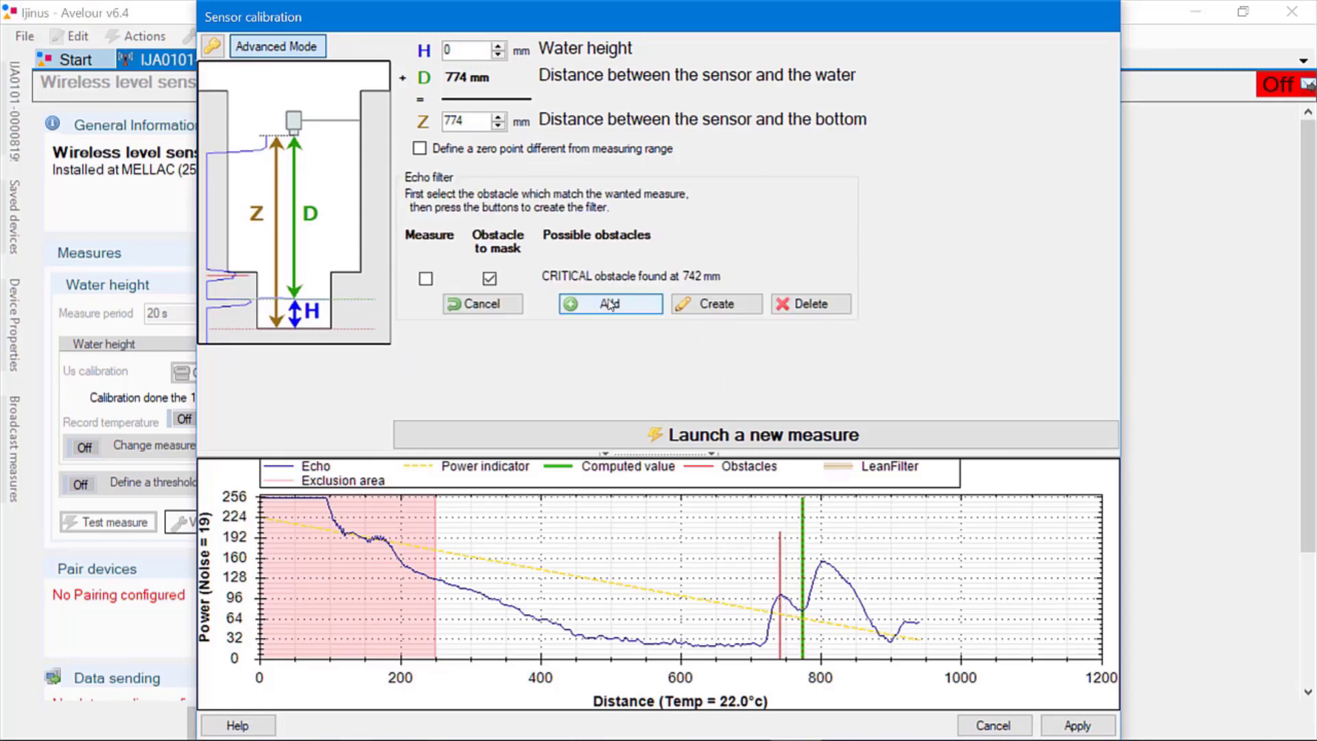
left_click(632, 302)
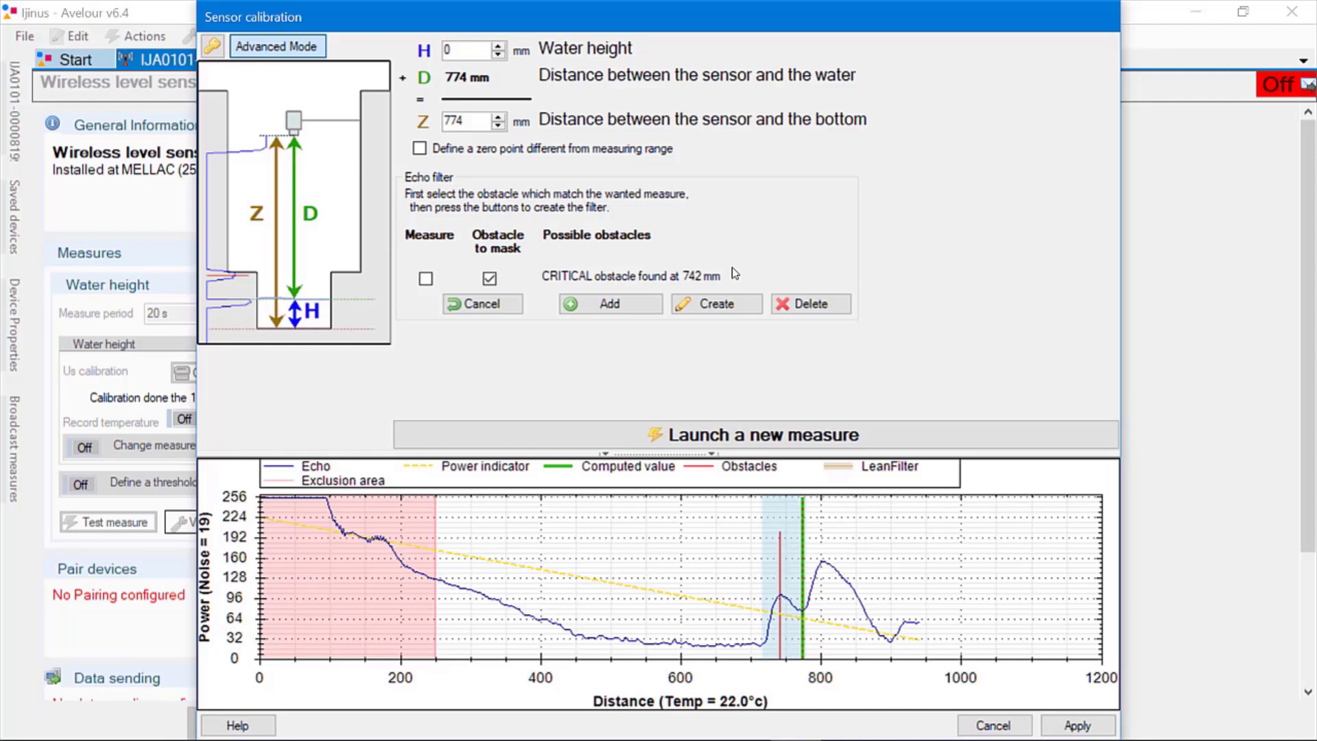
left_click(612, 301)
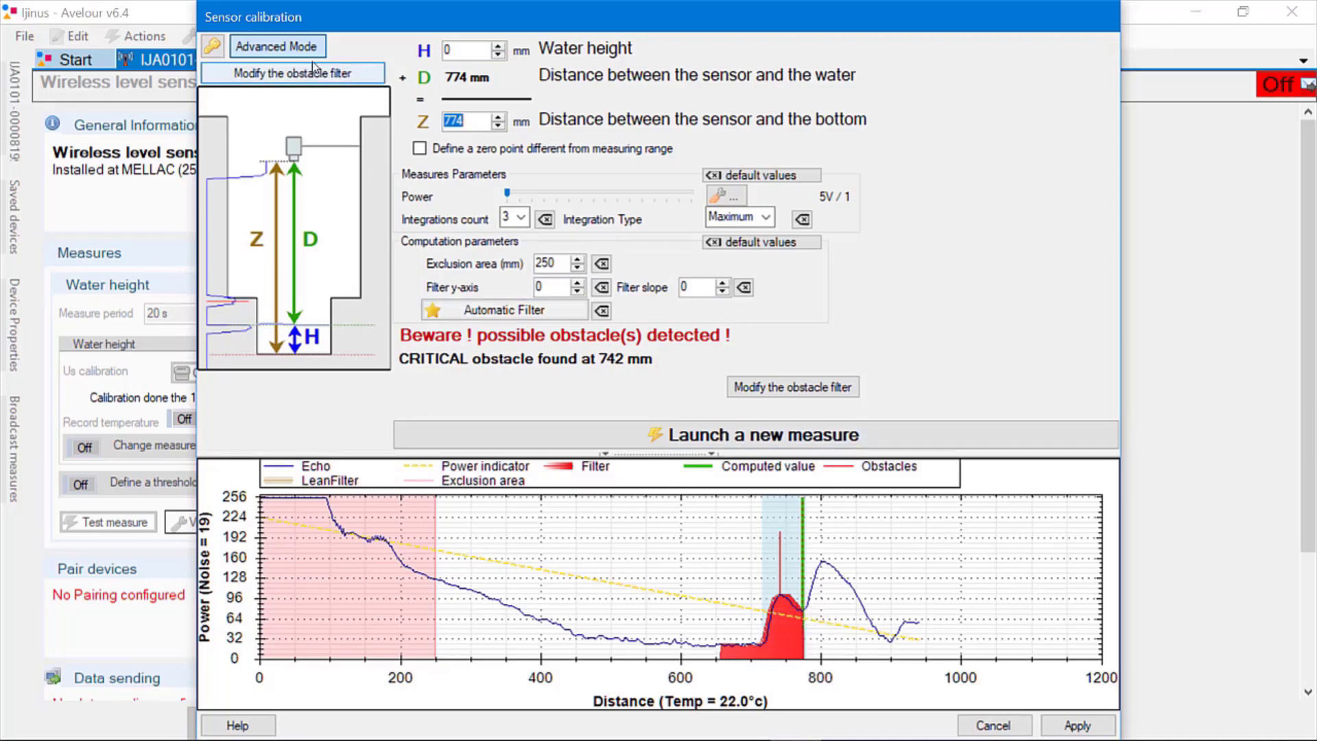
Leave Advanced Mode and apply the automatic filter, widening exclusion to about 375 mm
left_click(283, 48)
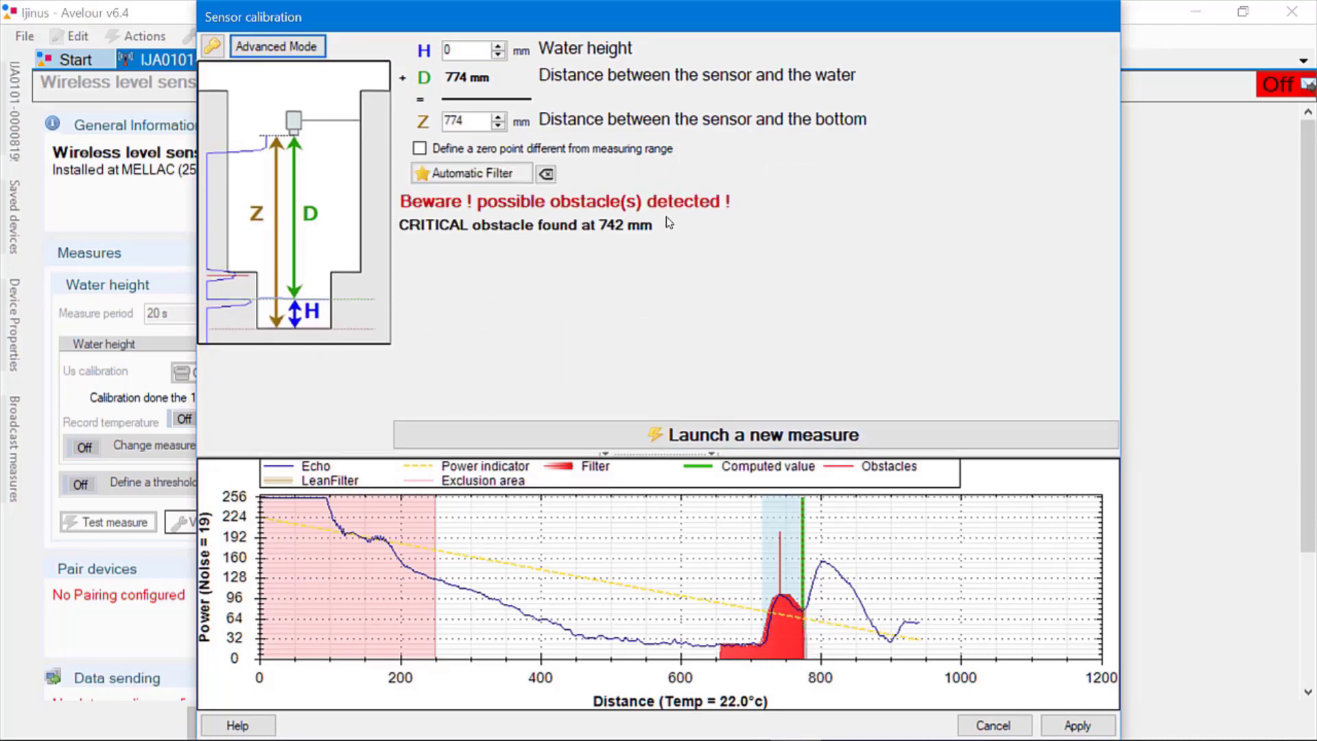
left_click(481, 176)
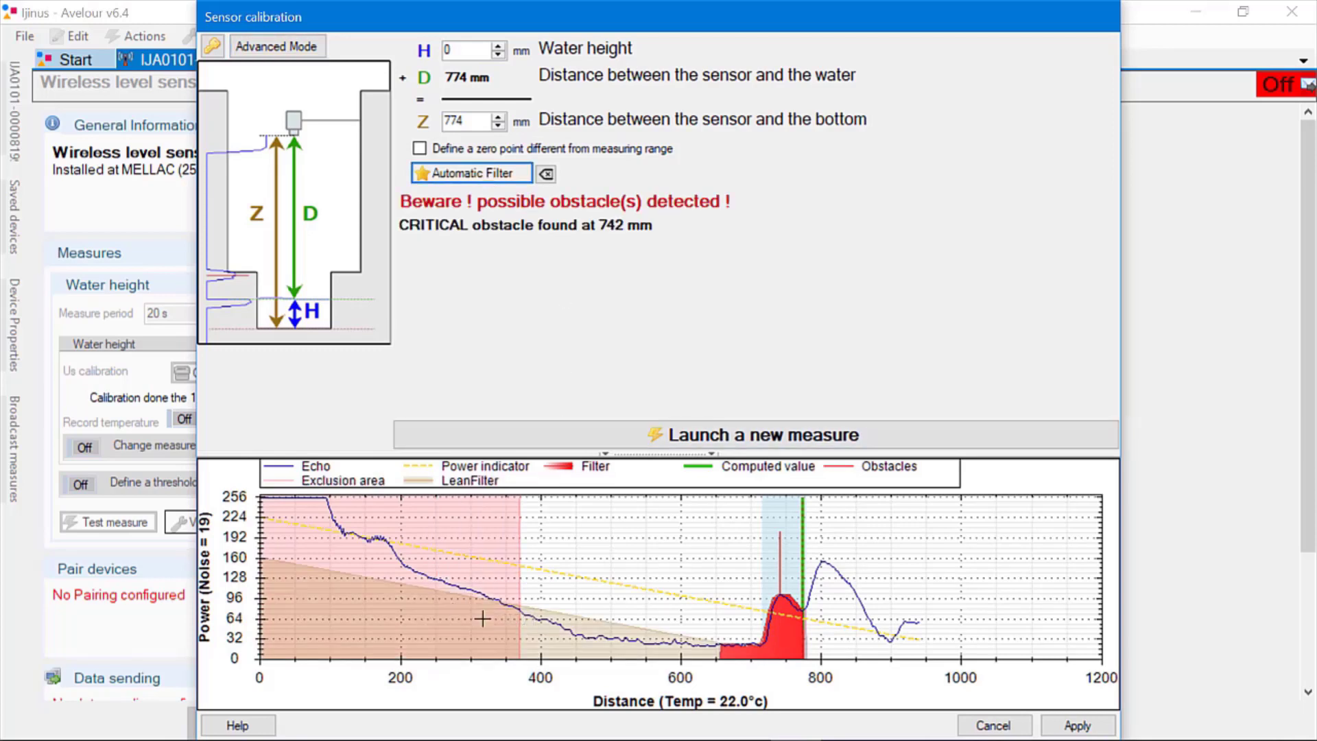
mouse_move(640, 630)
Send the calibration to the sensor, recording a 774 mm maximum distance
left_click(1076, 725)
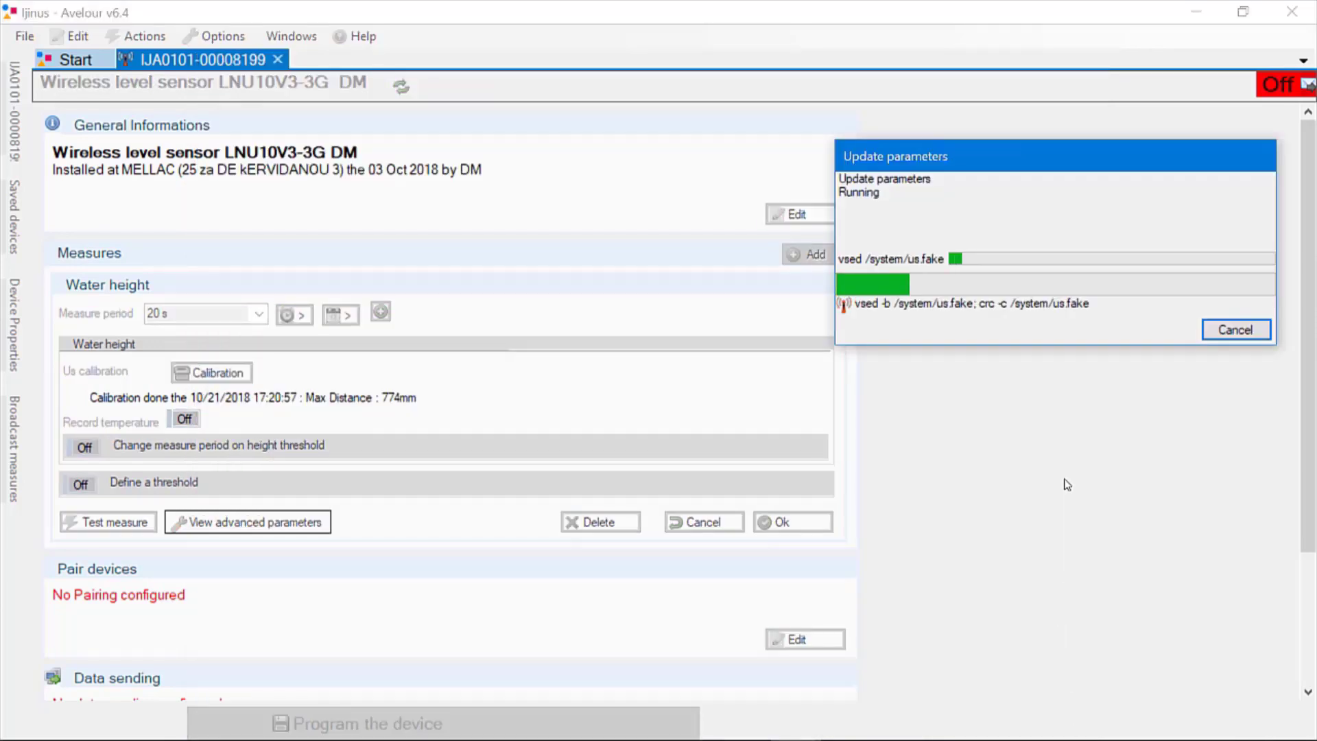
left_click_drag(1055, 164, 838, 337)
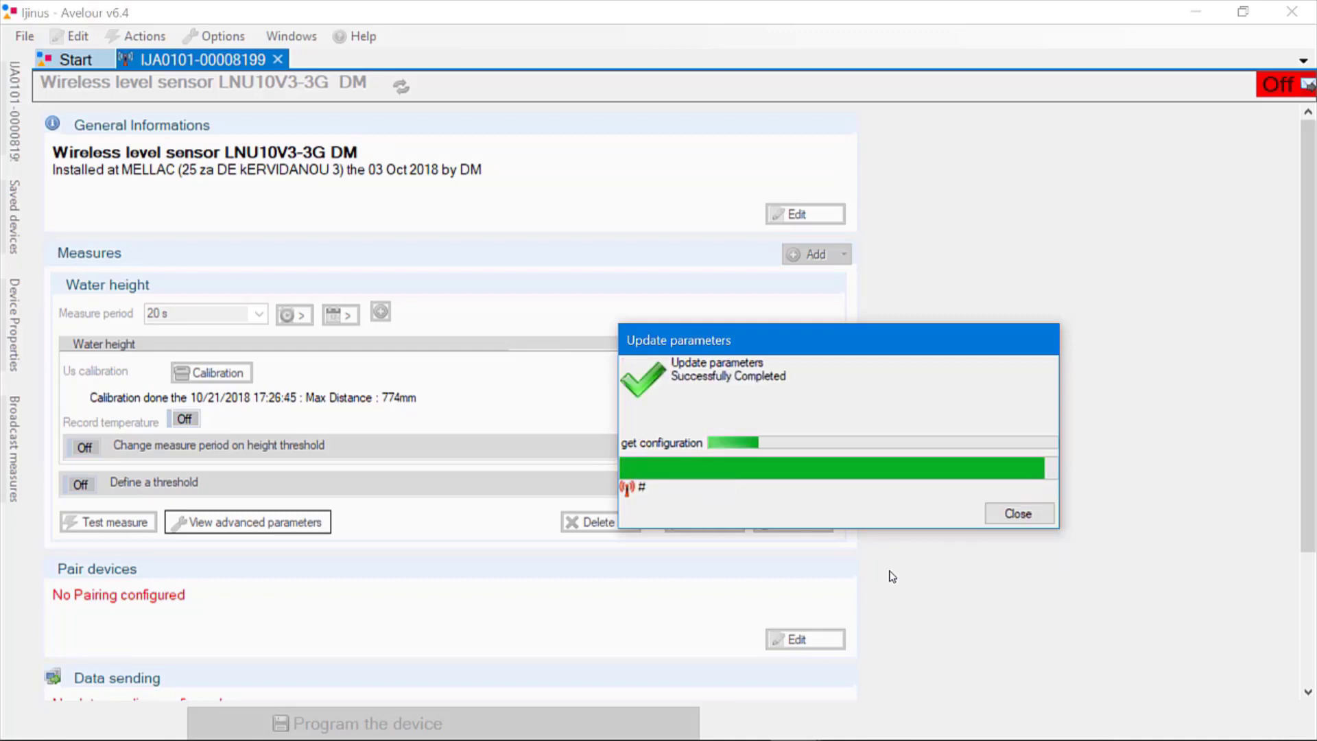
left_click(1003, 516)
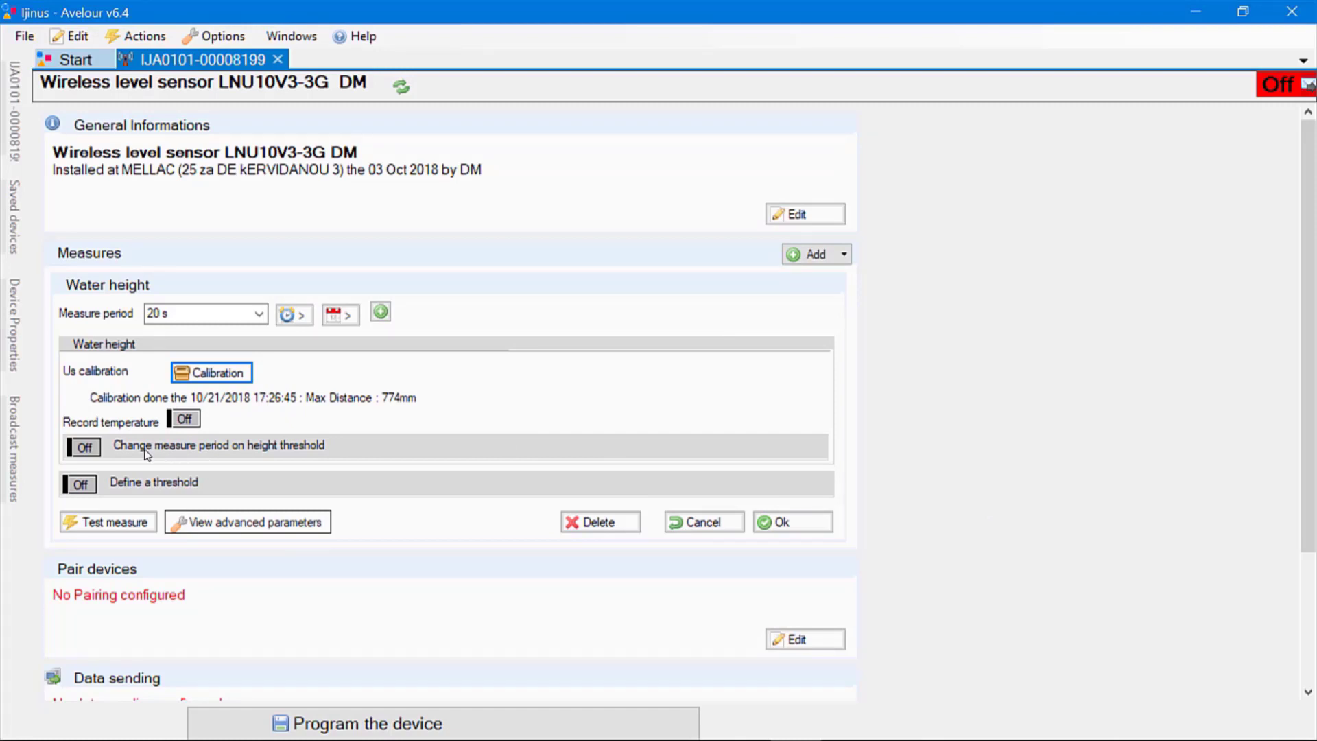
Measure water height every 15 mn, switching to 20 s above 200 mm, and save
left_click(81, 447)
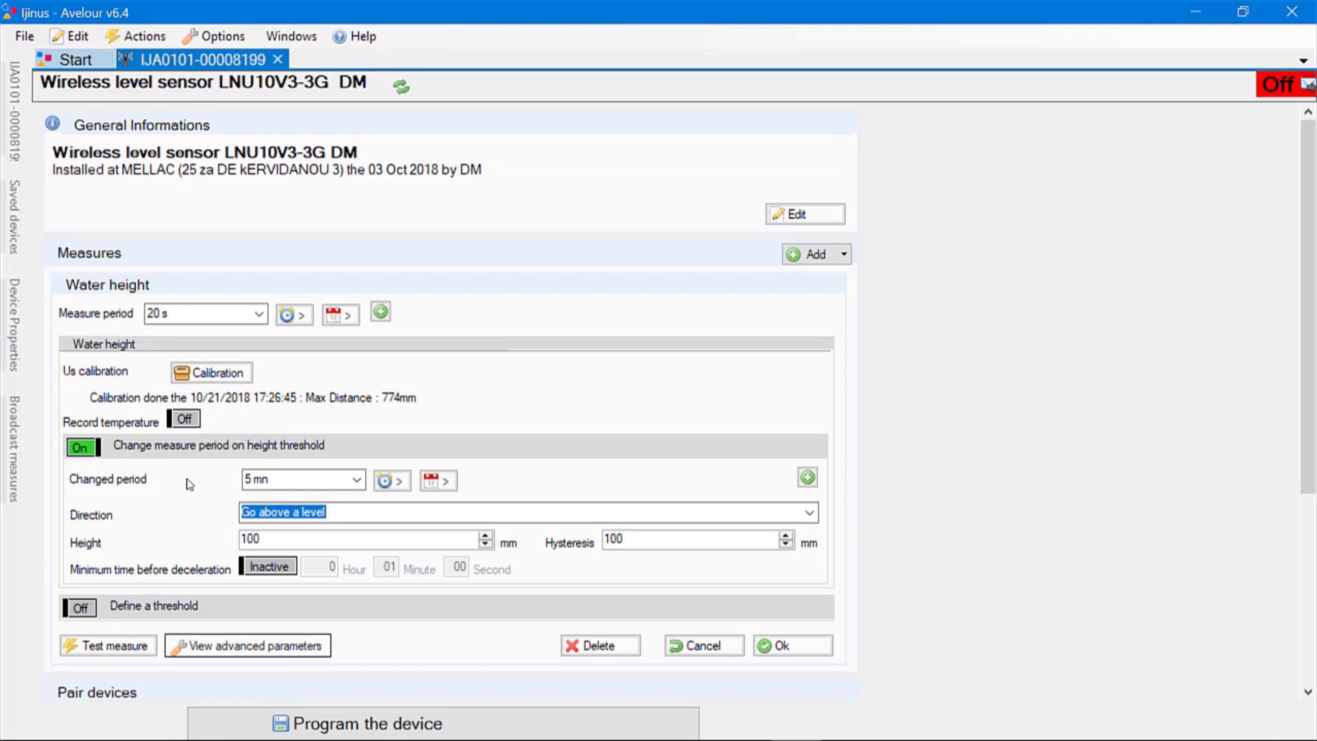
left_click(257, 314)
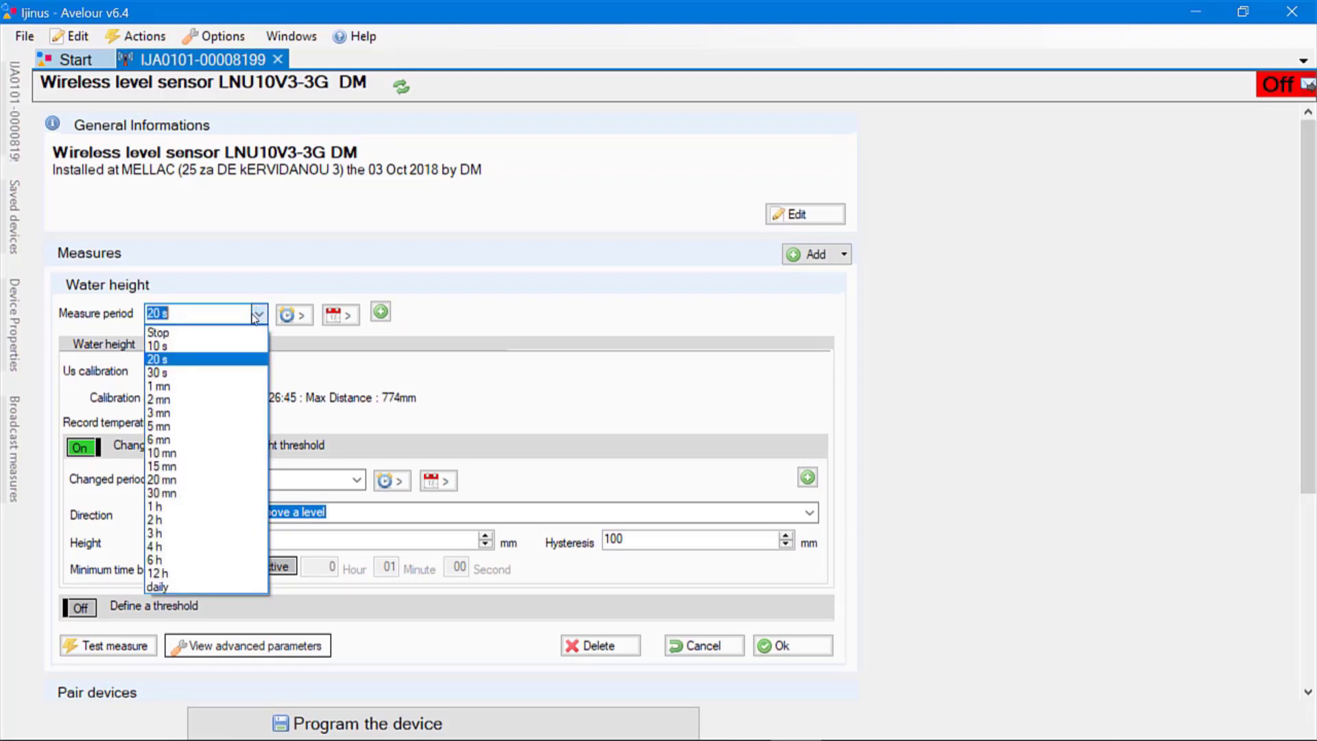
left_click(174, 465)
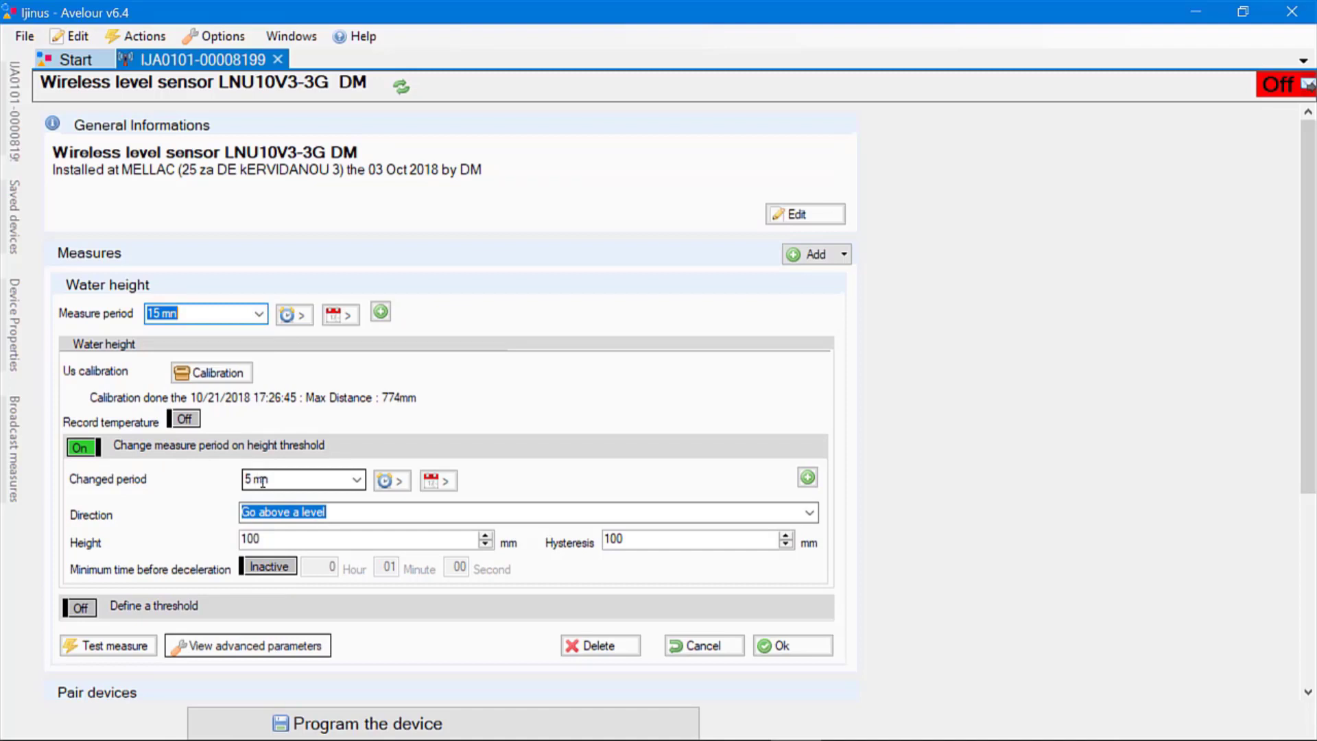
left_click(357, 479)
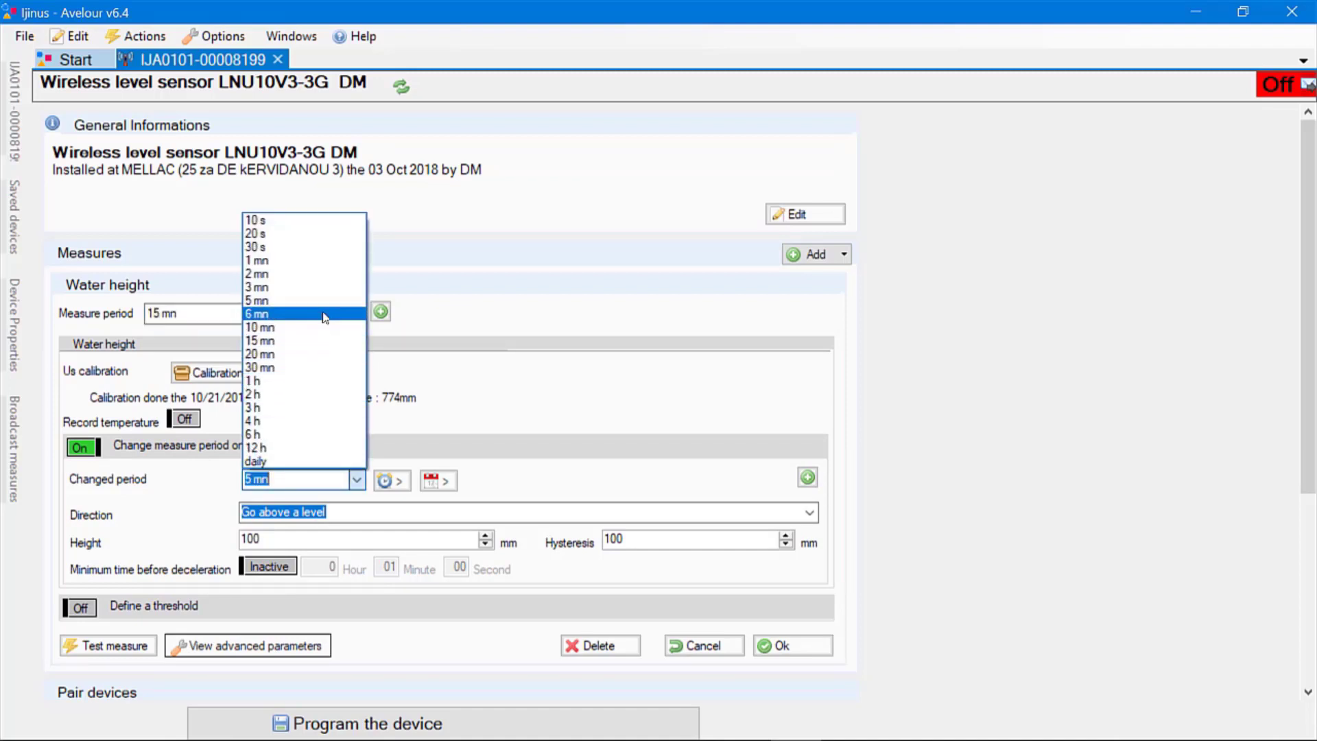
left_click(325, 233)
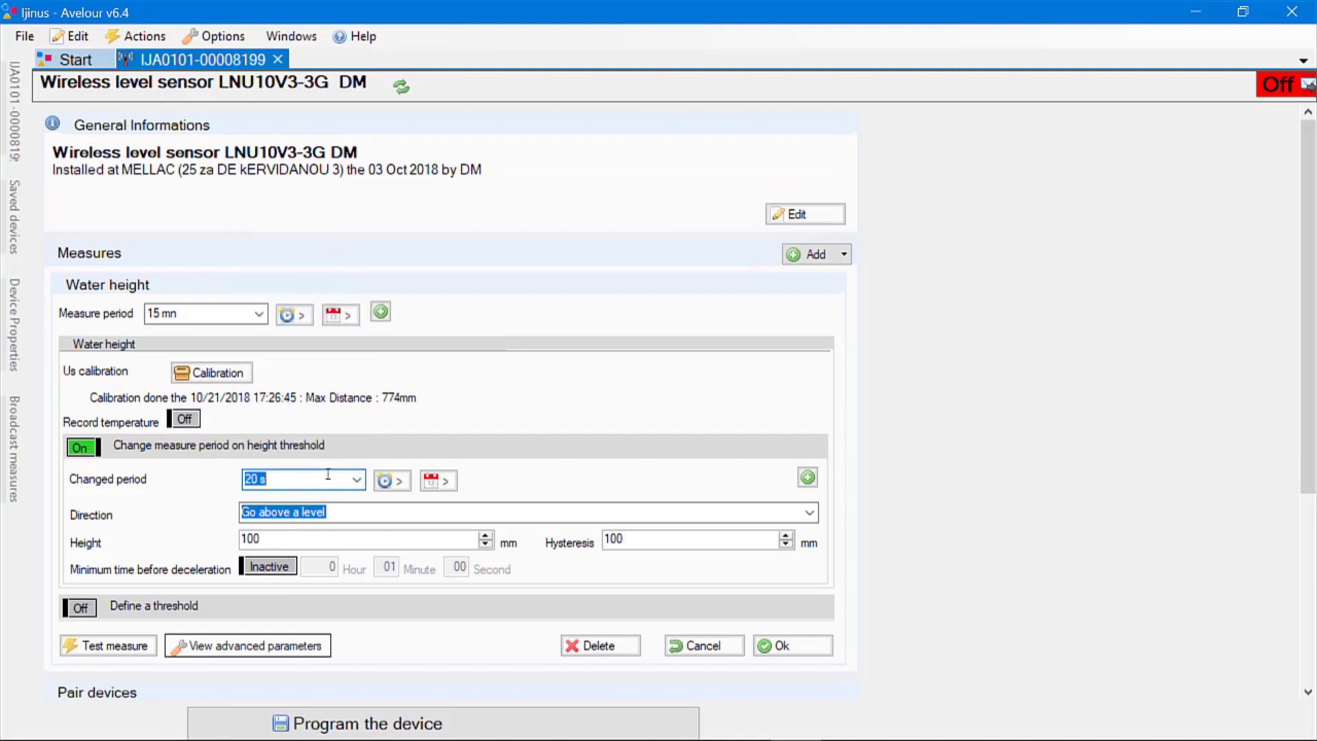
left_click(326, 509)
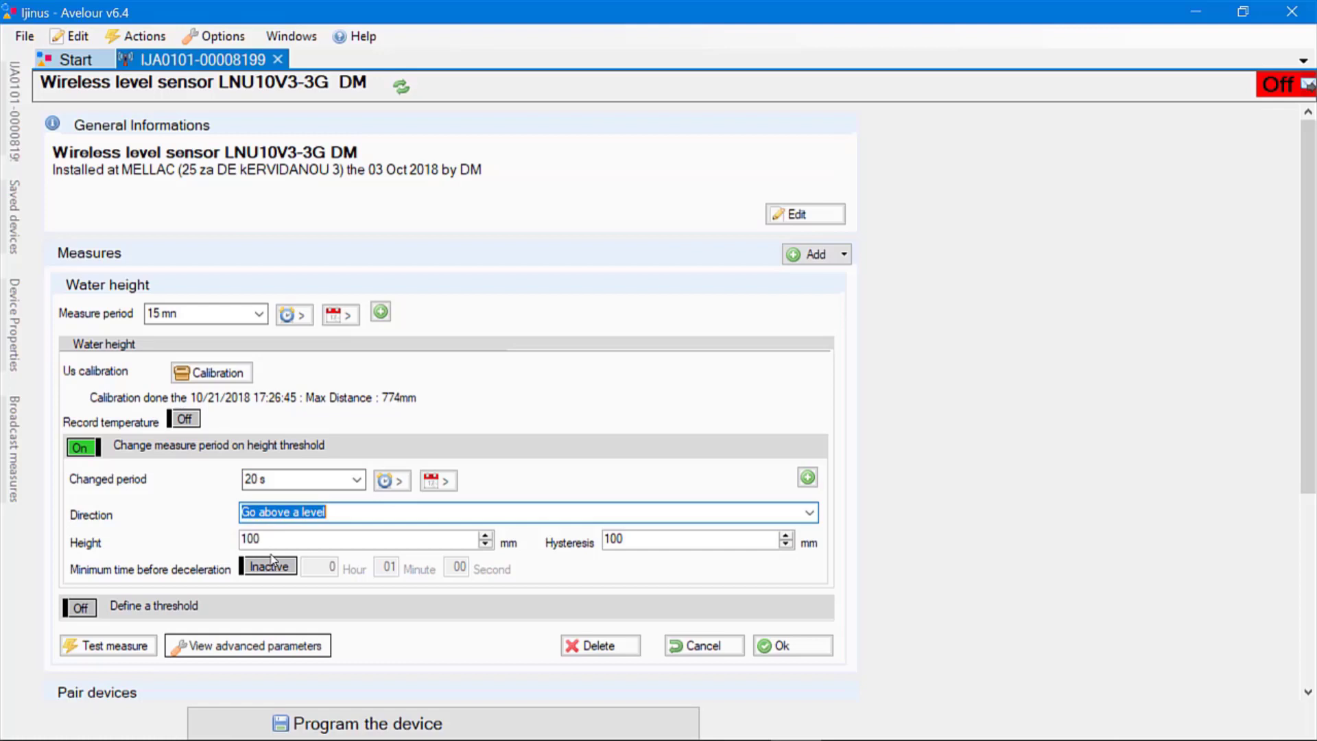
key("Tab")
type("200")
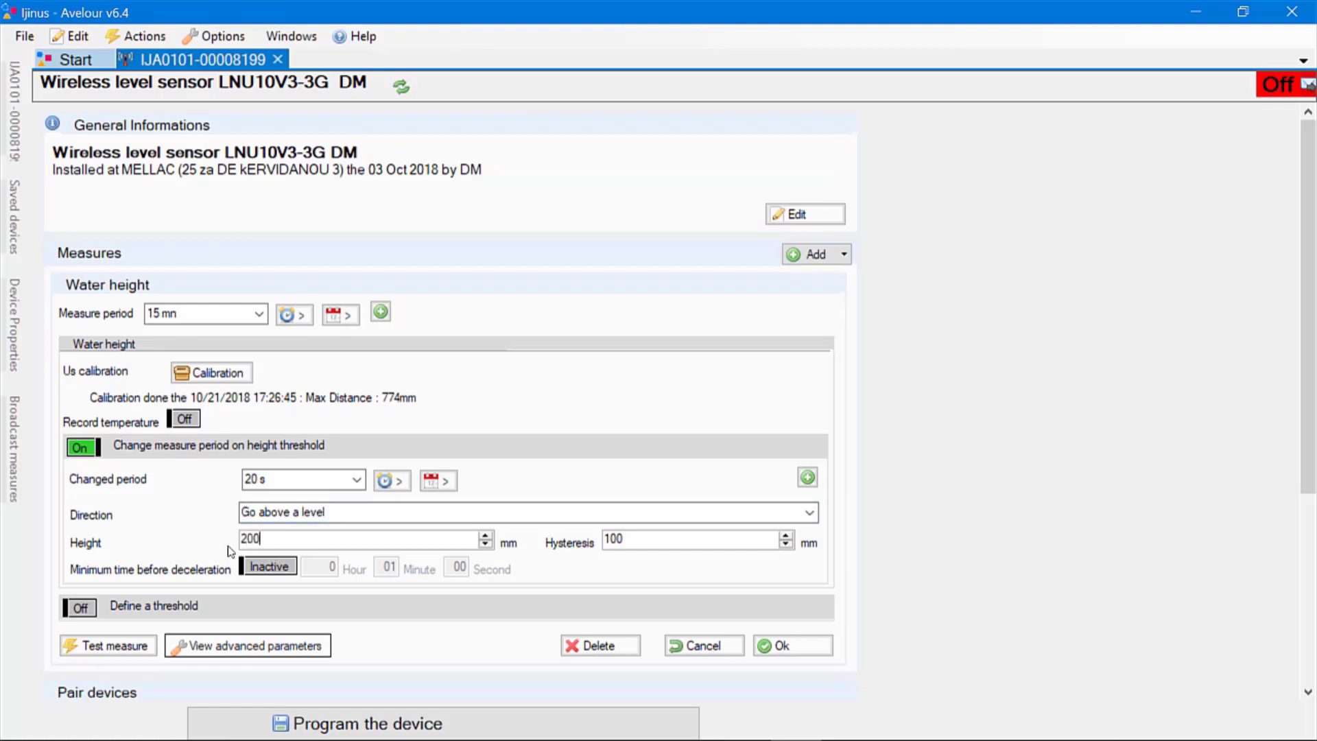
left_click(779, 645)
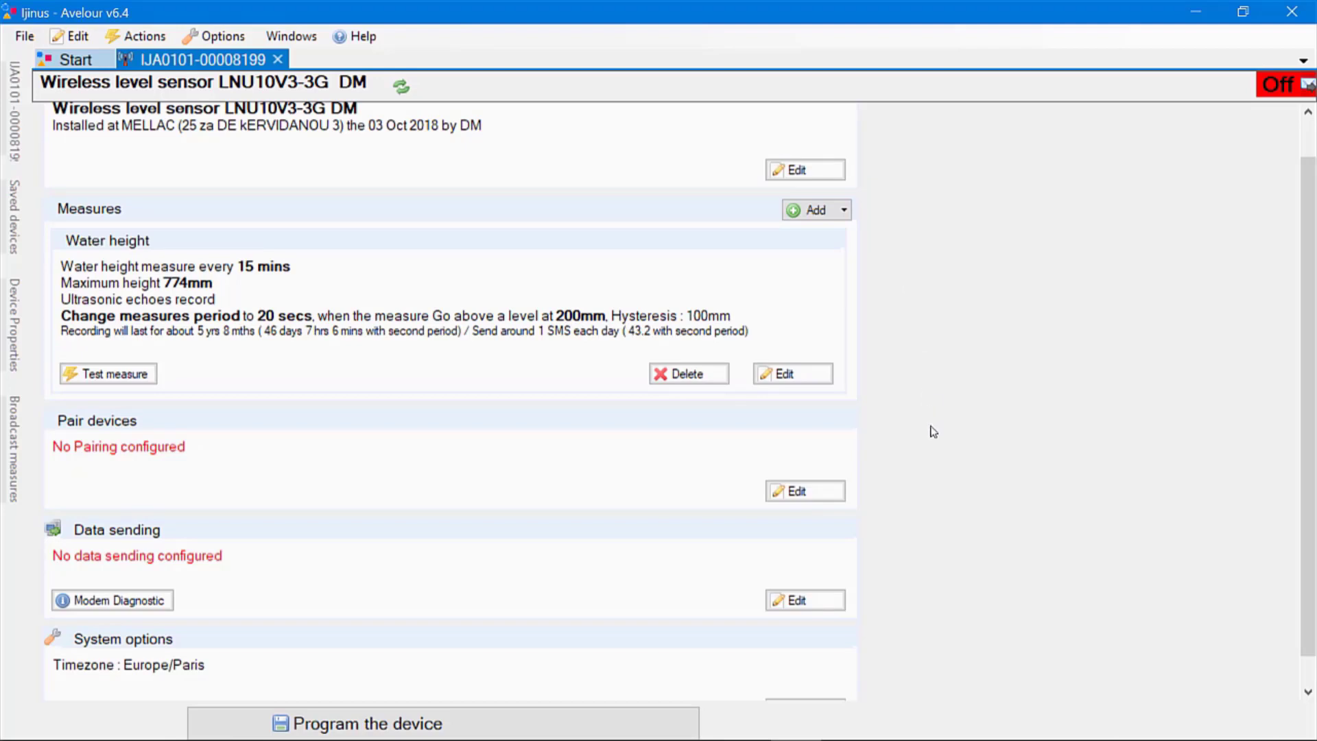
left_click(830, 494)
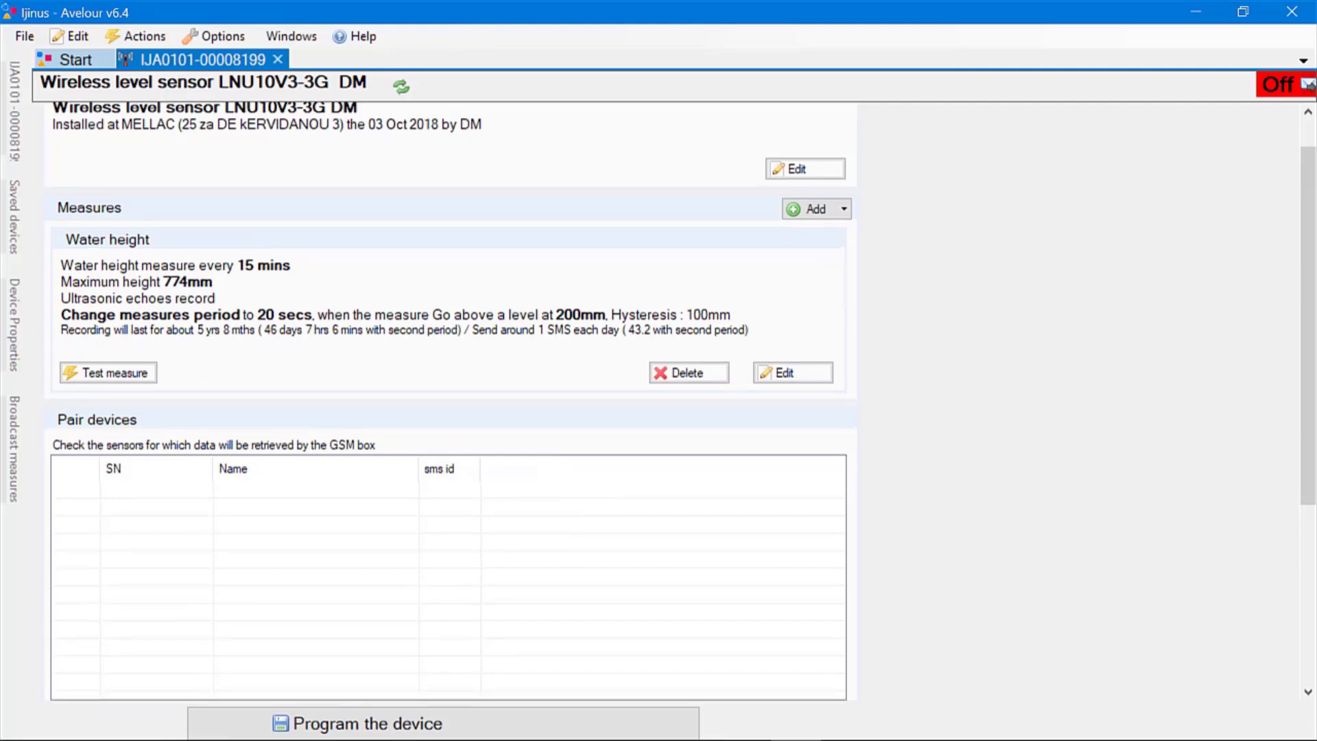
scroll(745, 561, "down", 2)
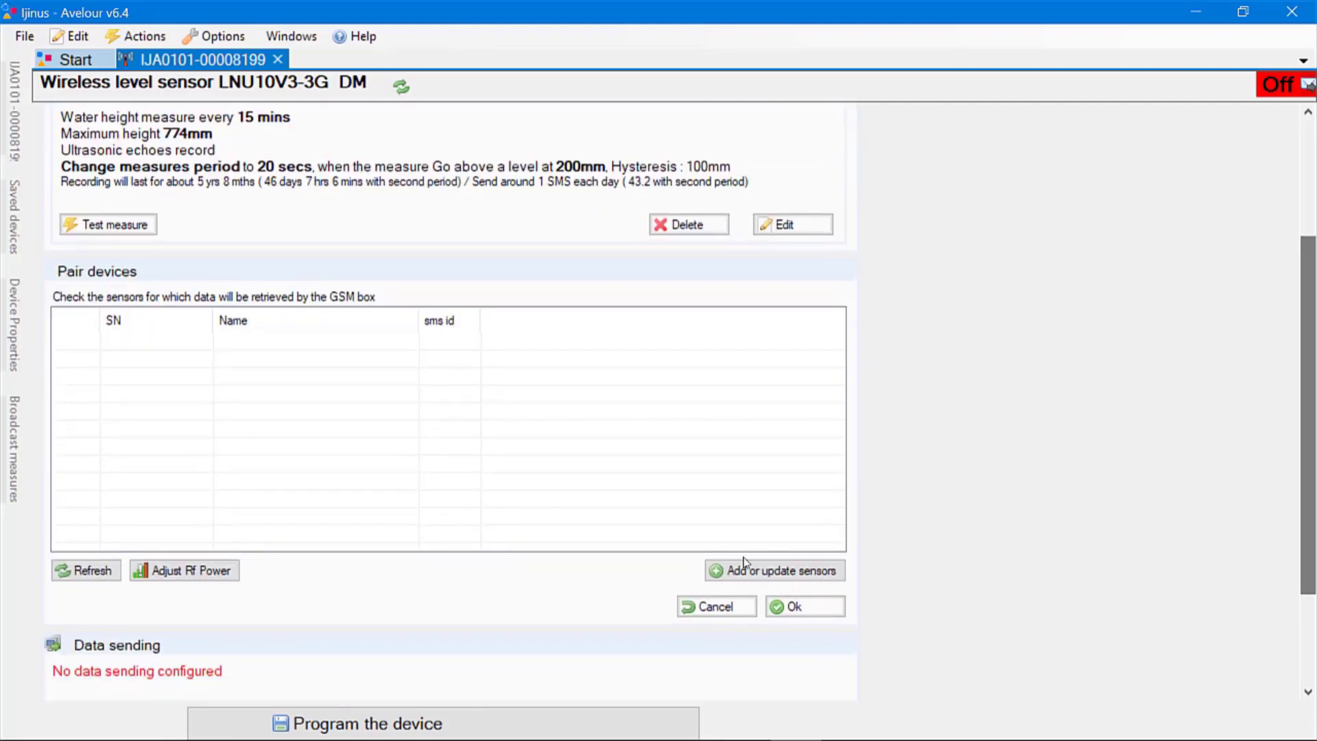
left_click(727, 610)
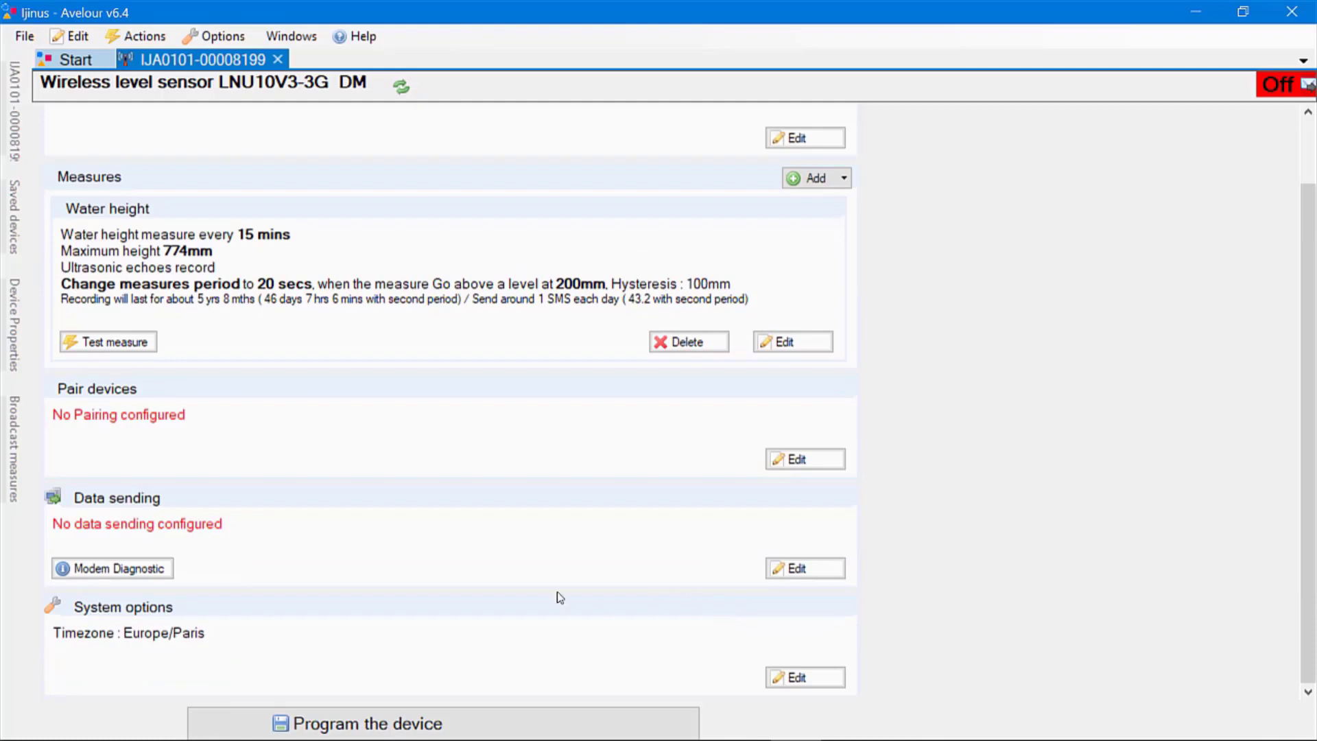
Turn on GPRS/3G/FTP sending every 2 h, keeping the default ijinusFTP username
left_click(812, 572)
scroll(919, 545, "down", 5)
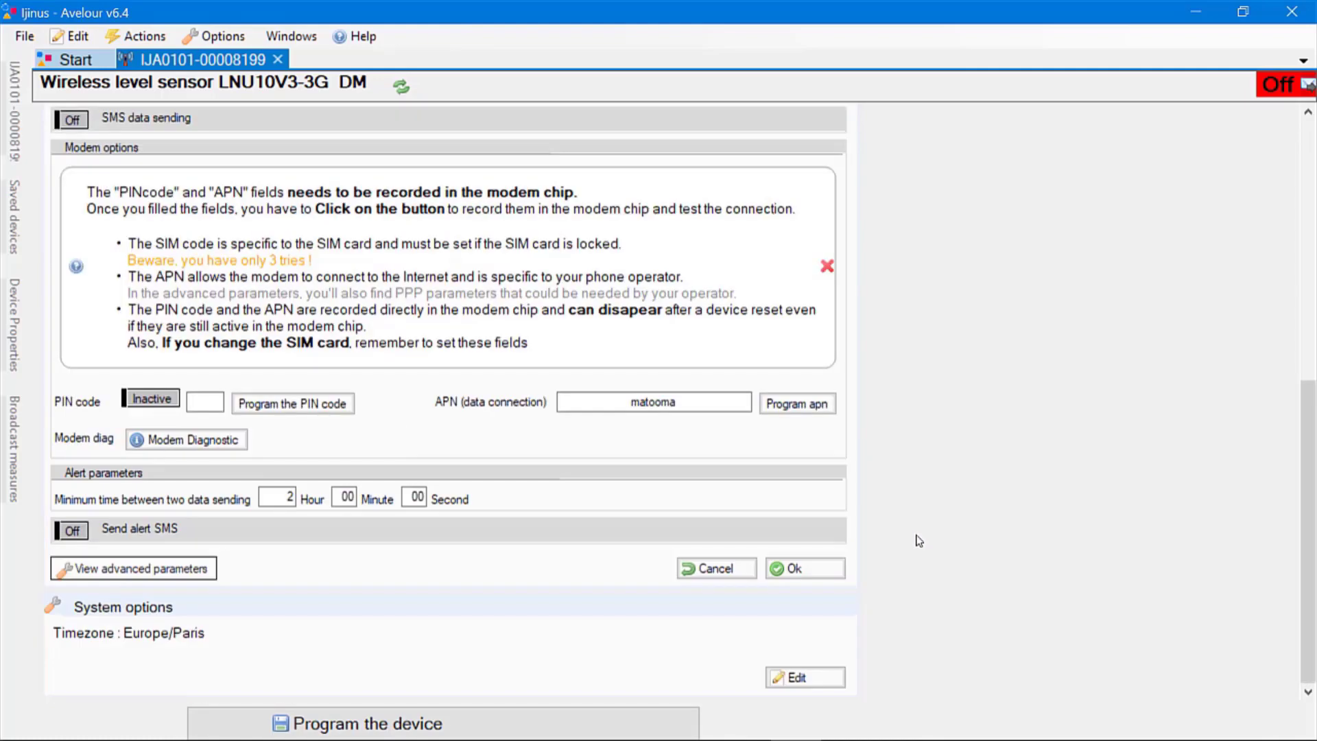
scroll(904, 535, "up", 3)
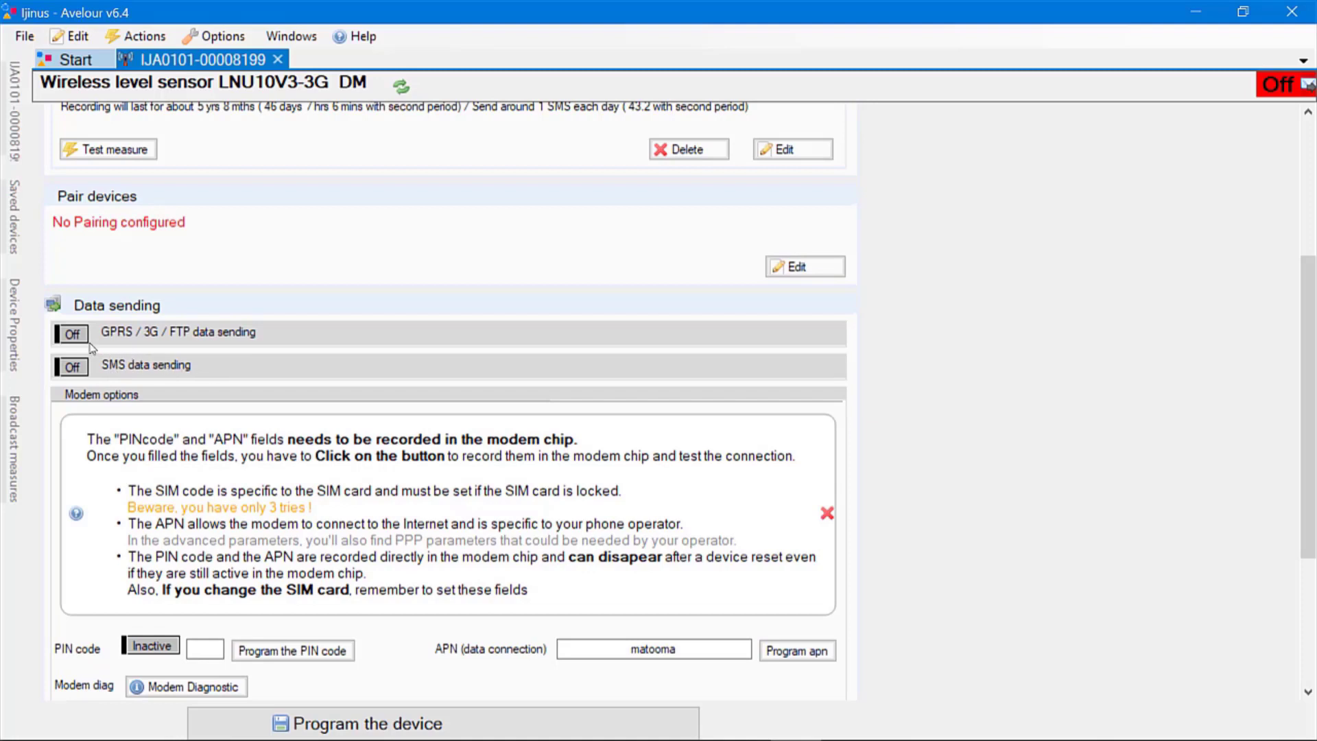
left_click(69, 335)
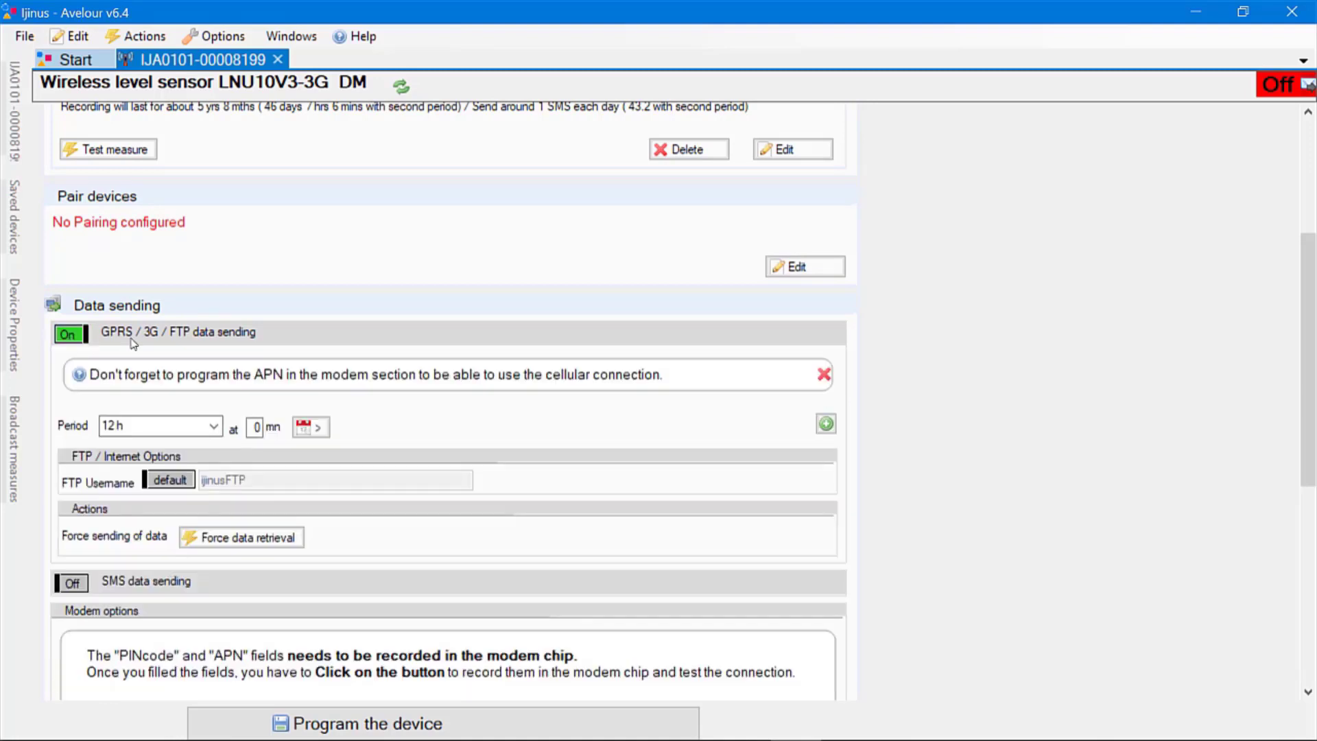
left_click(214, 426)
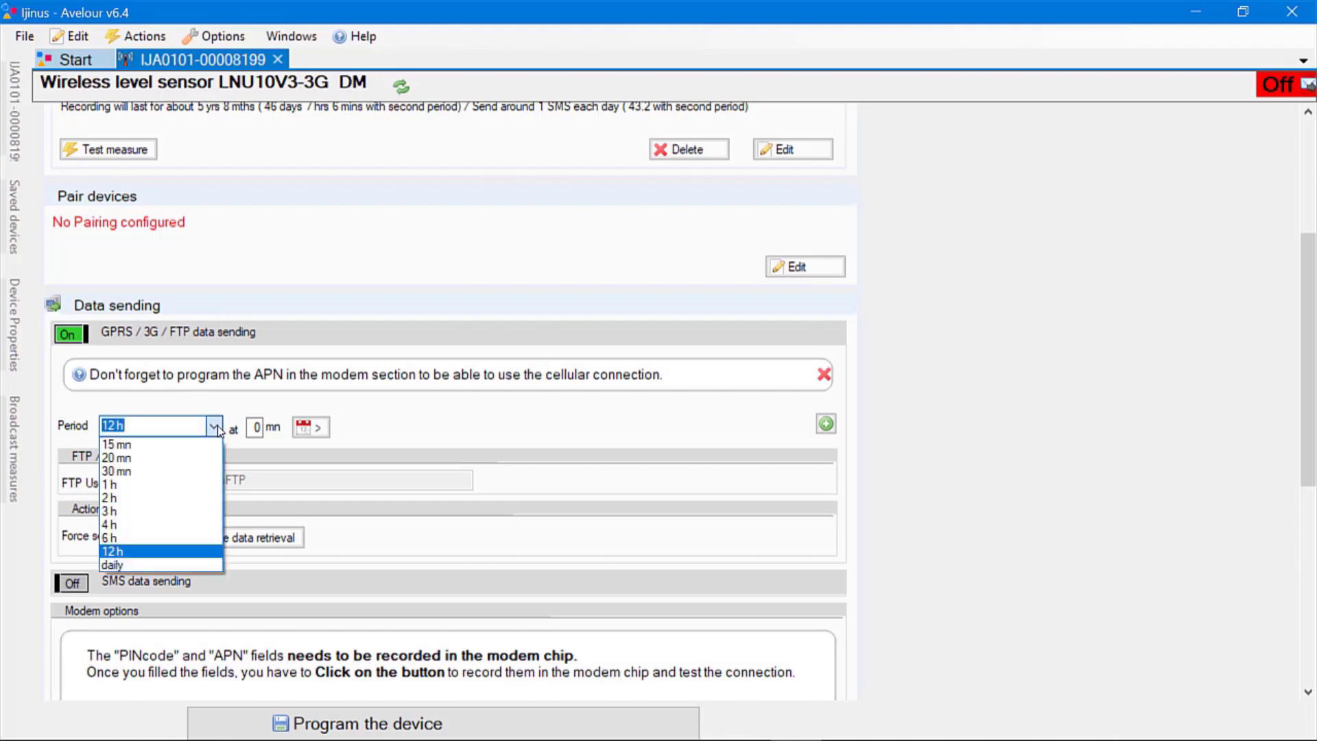
left_click(195, 497)
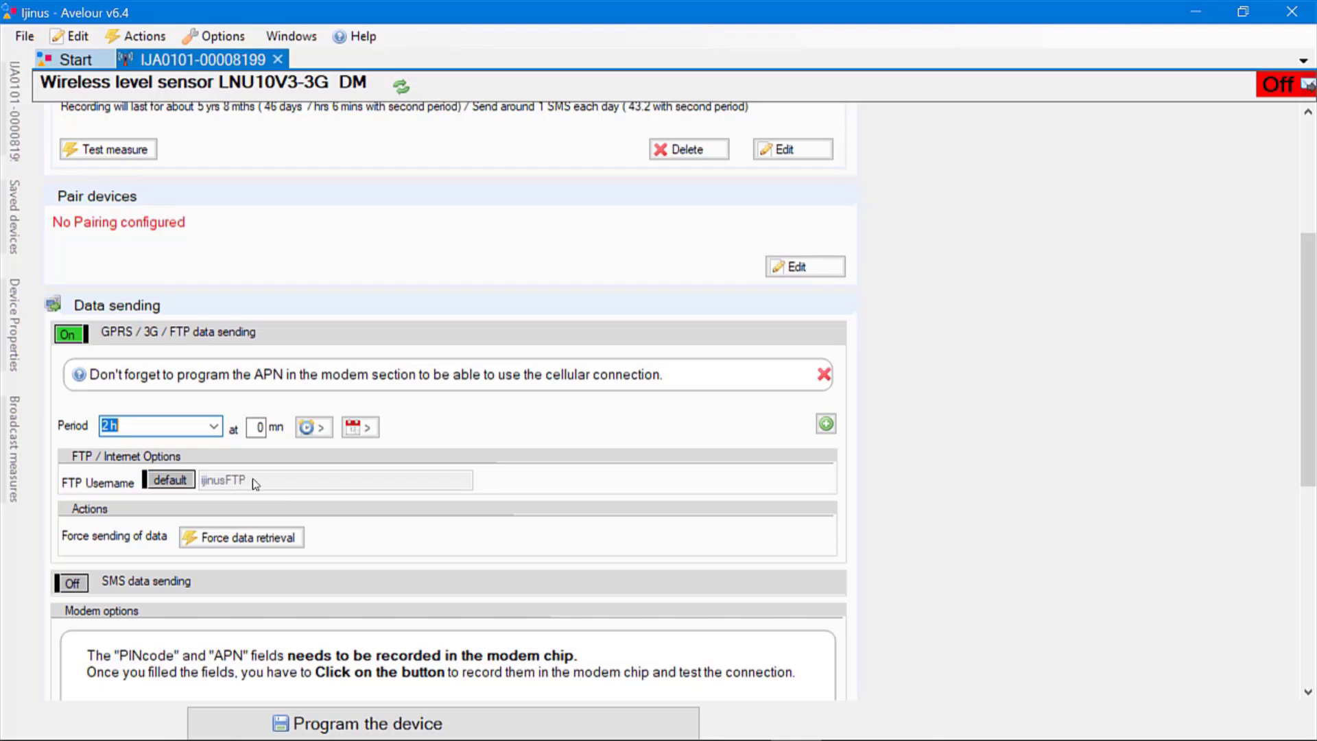
left_click(168, 480)
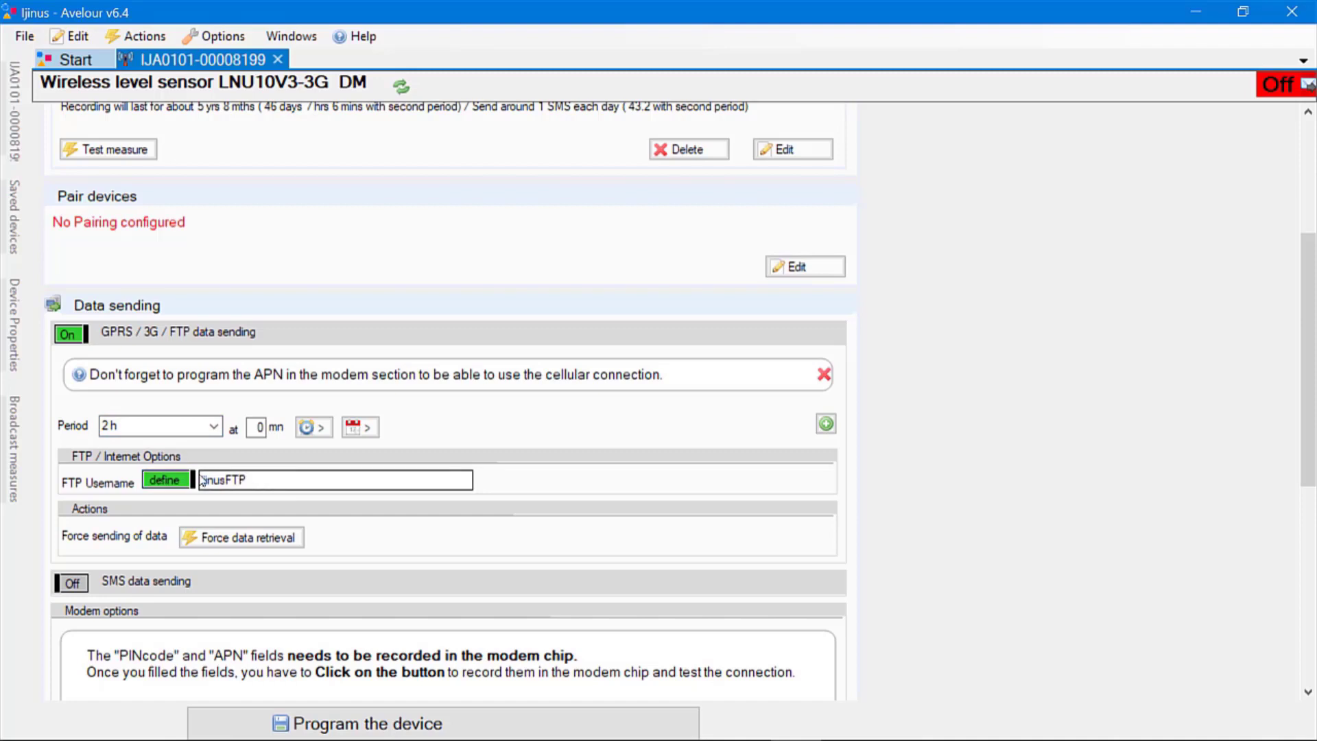
left_click(168, 479)
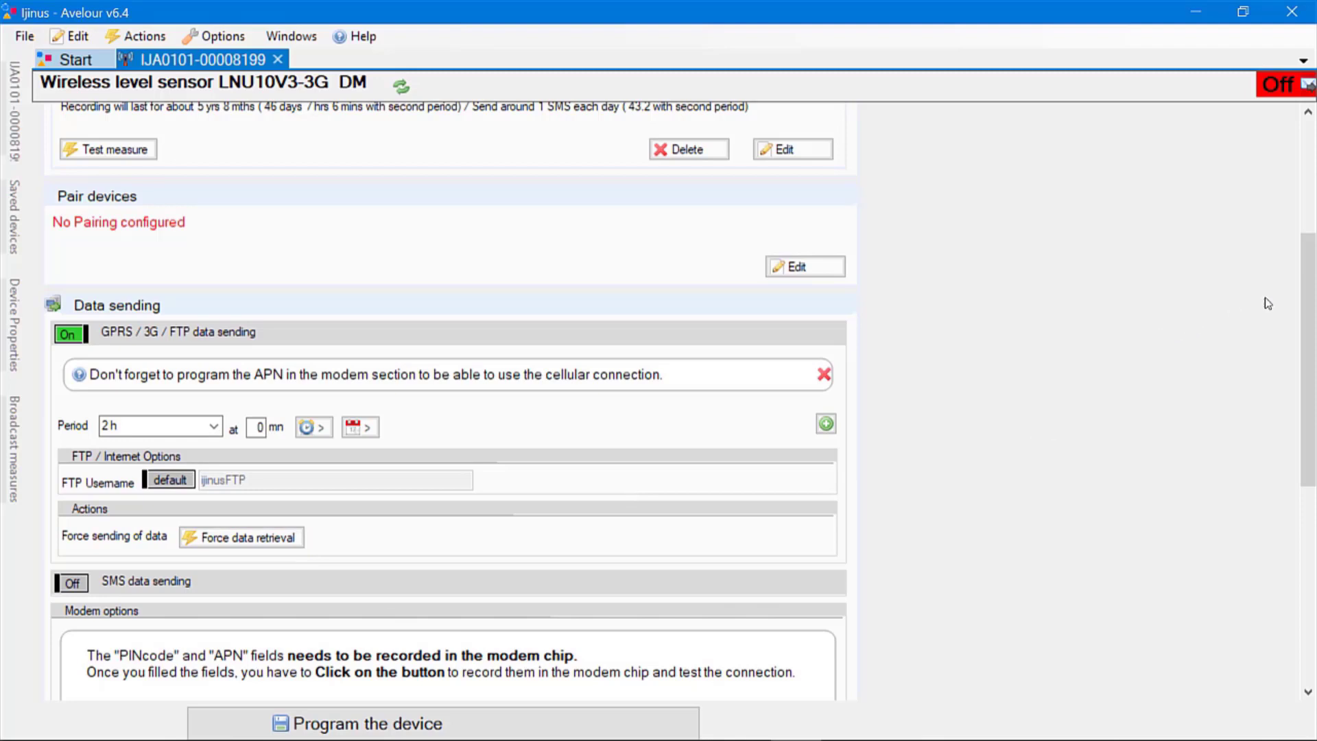
Verify the Modem options APN reads matooma and save the data sending settings
left_click_drag(1307, 294, 1307, 328)
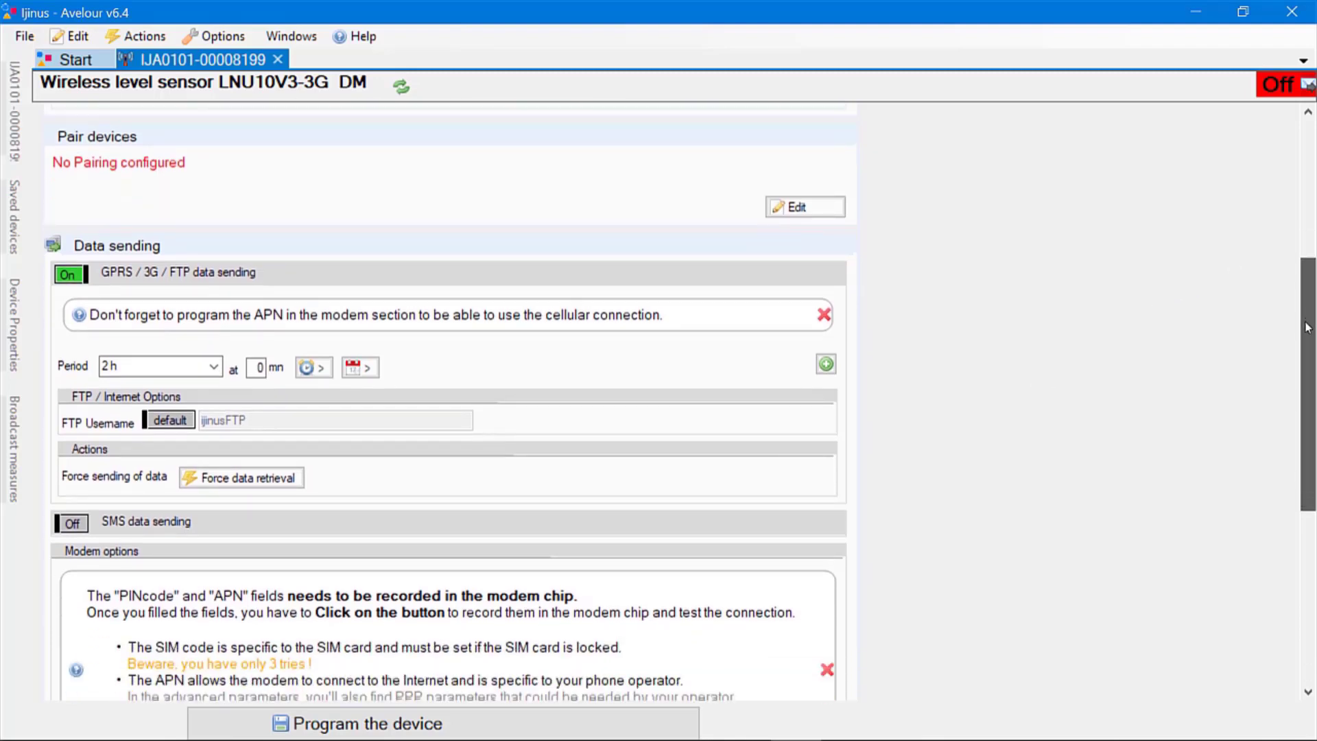
scroll(449, 483, "down", 5)
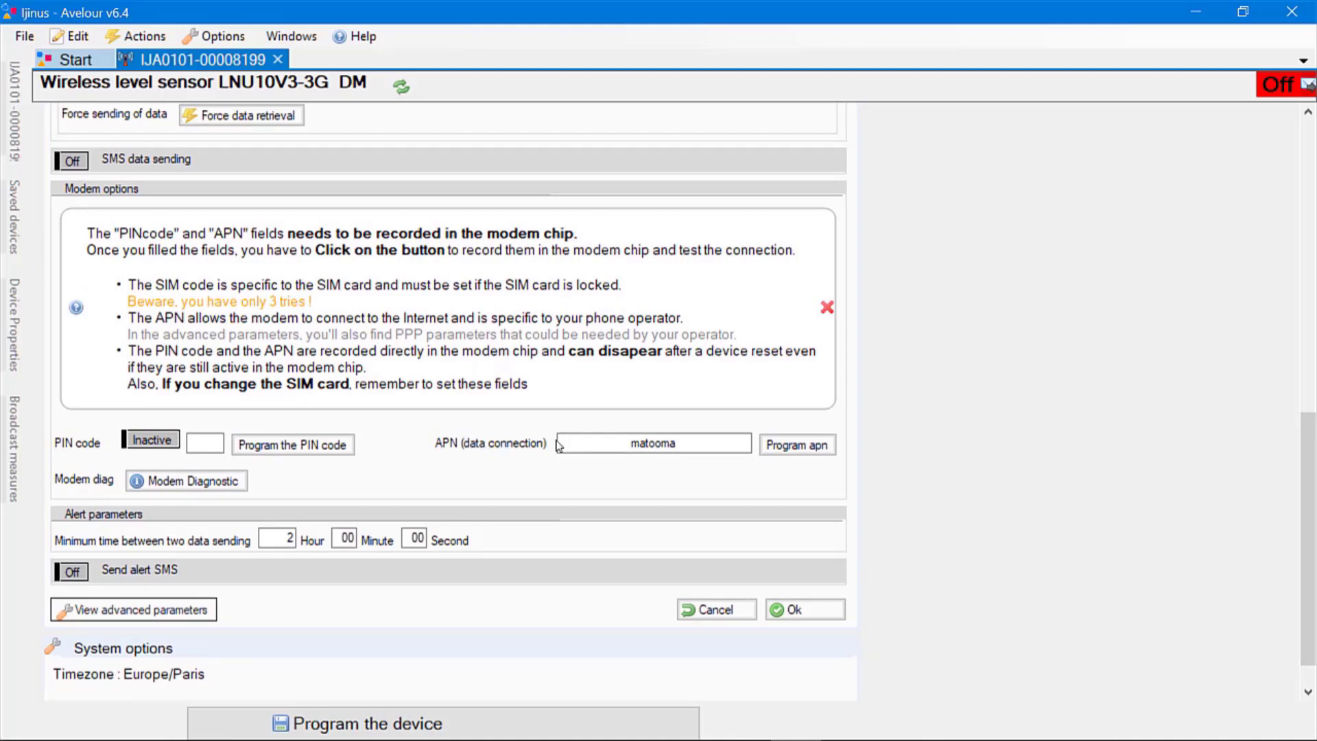
left_click(677, 443)
left_click(684, 442)
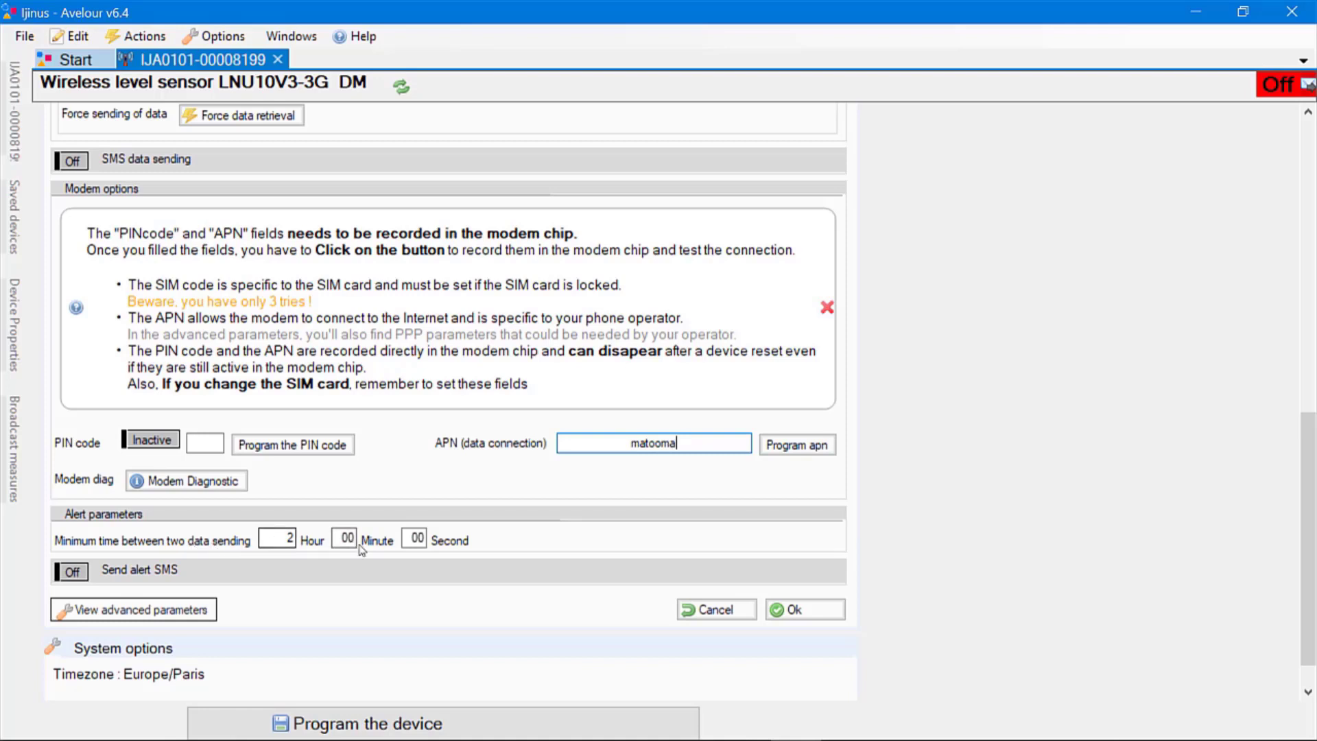
left_click(789, 609)
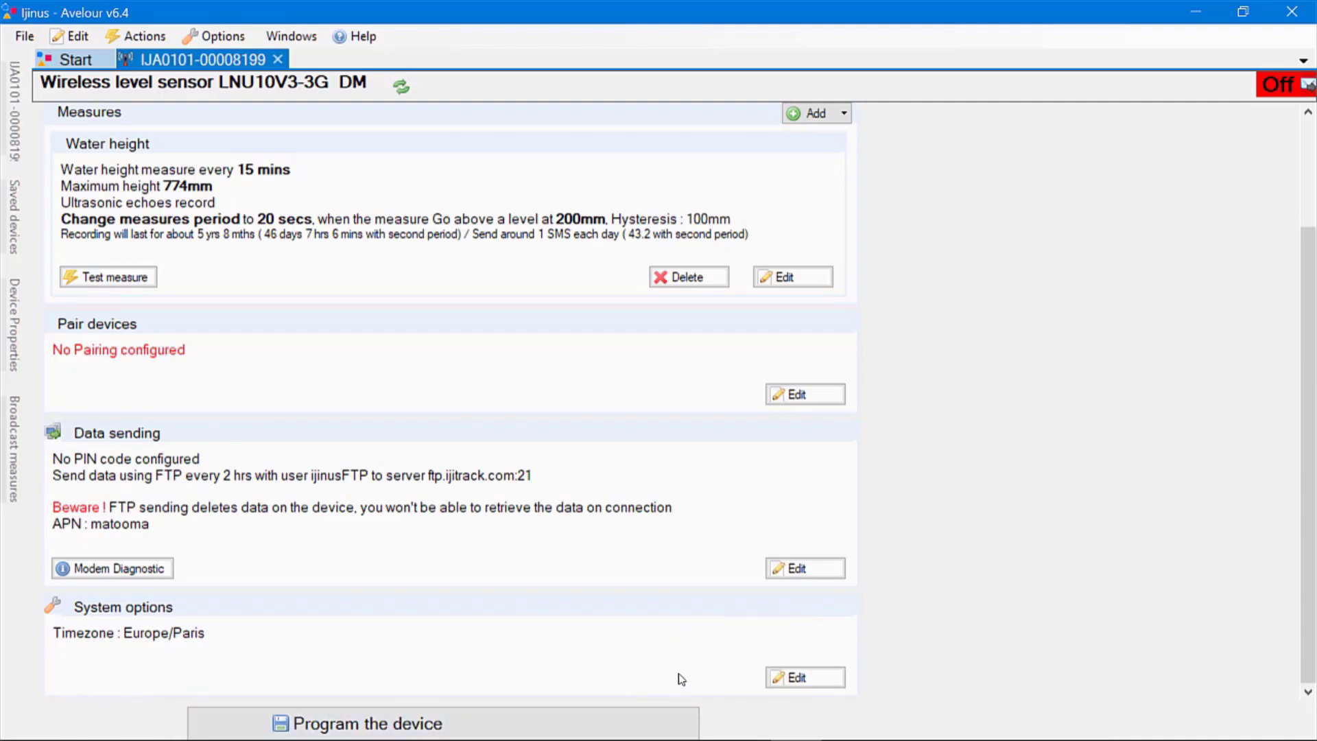
Write the full configuration to the sensor and close the completed update report
left_click(553, 732)
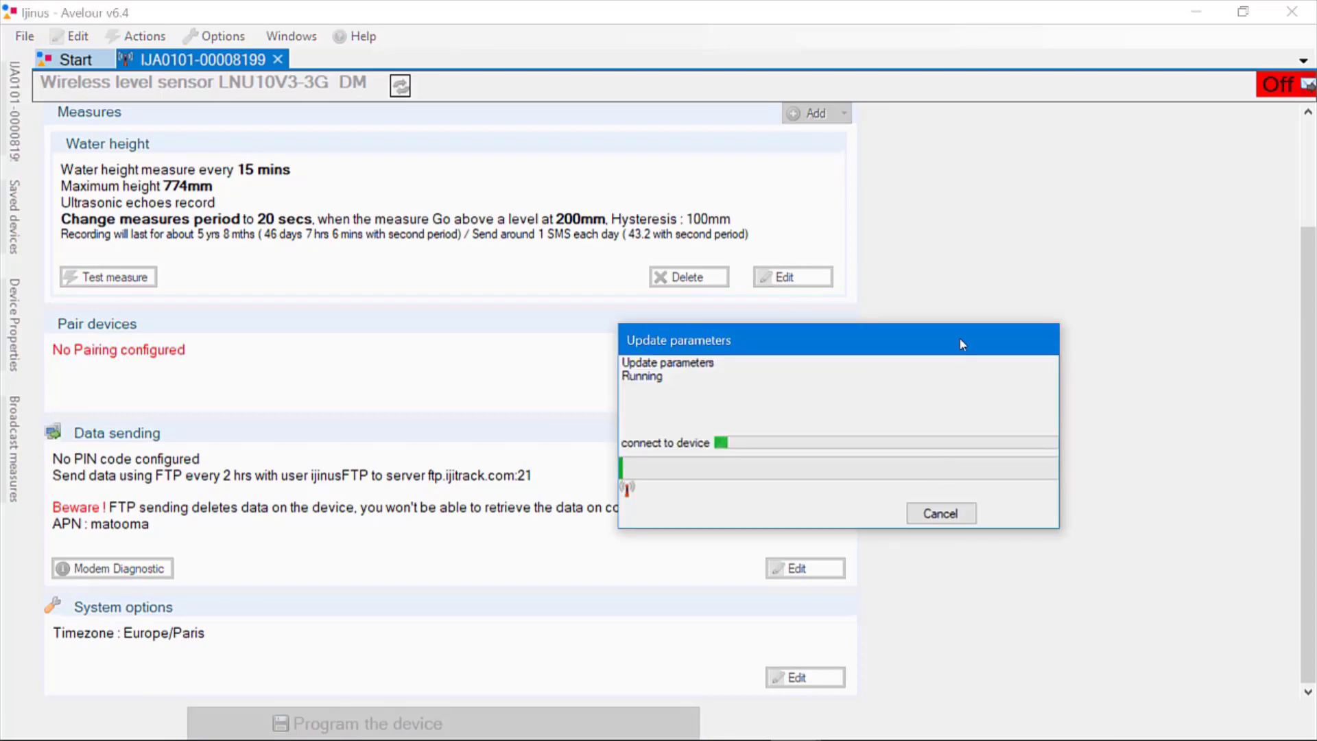
left_click_drag(959, 332, 945, 239)
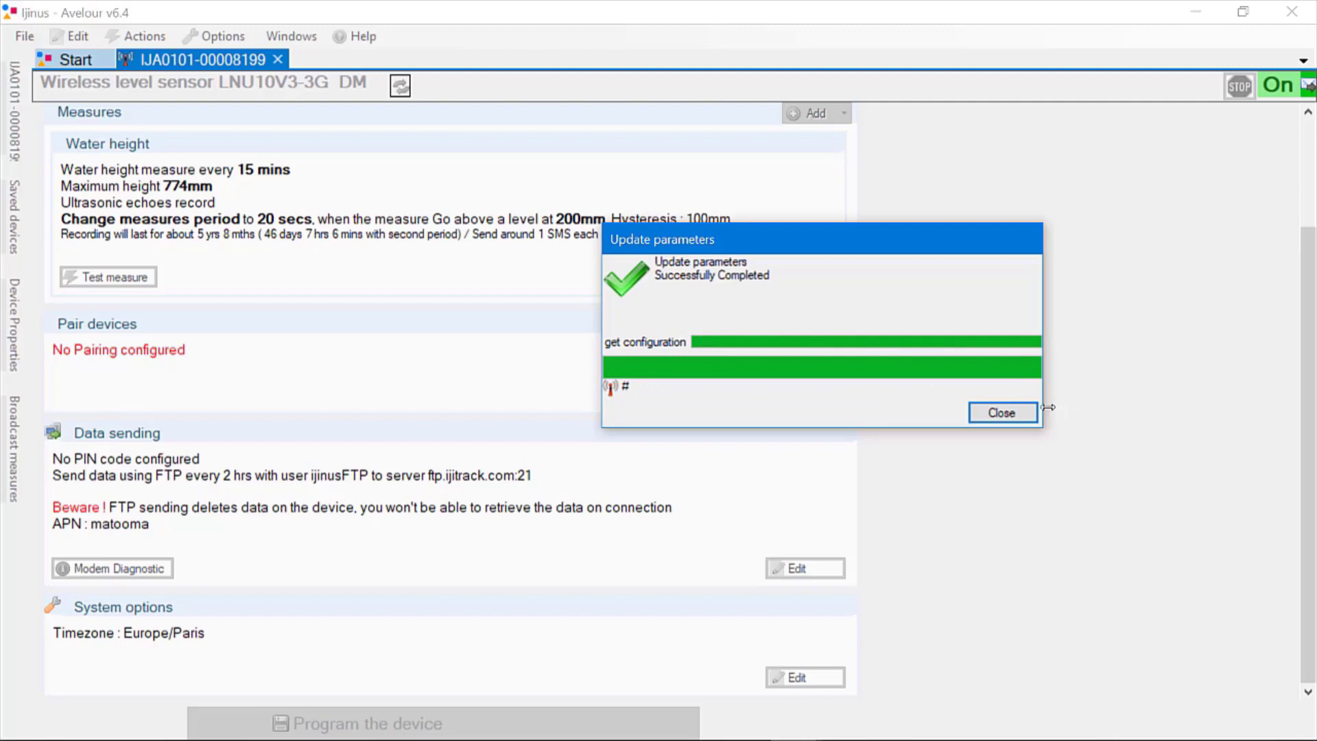
left_click(1033, 417)
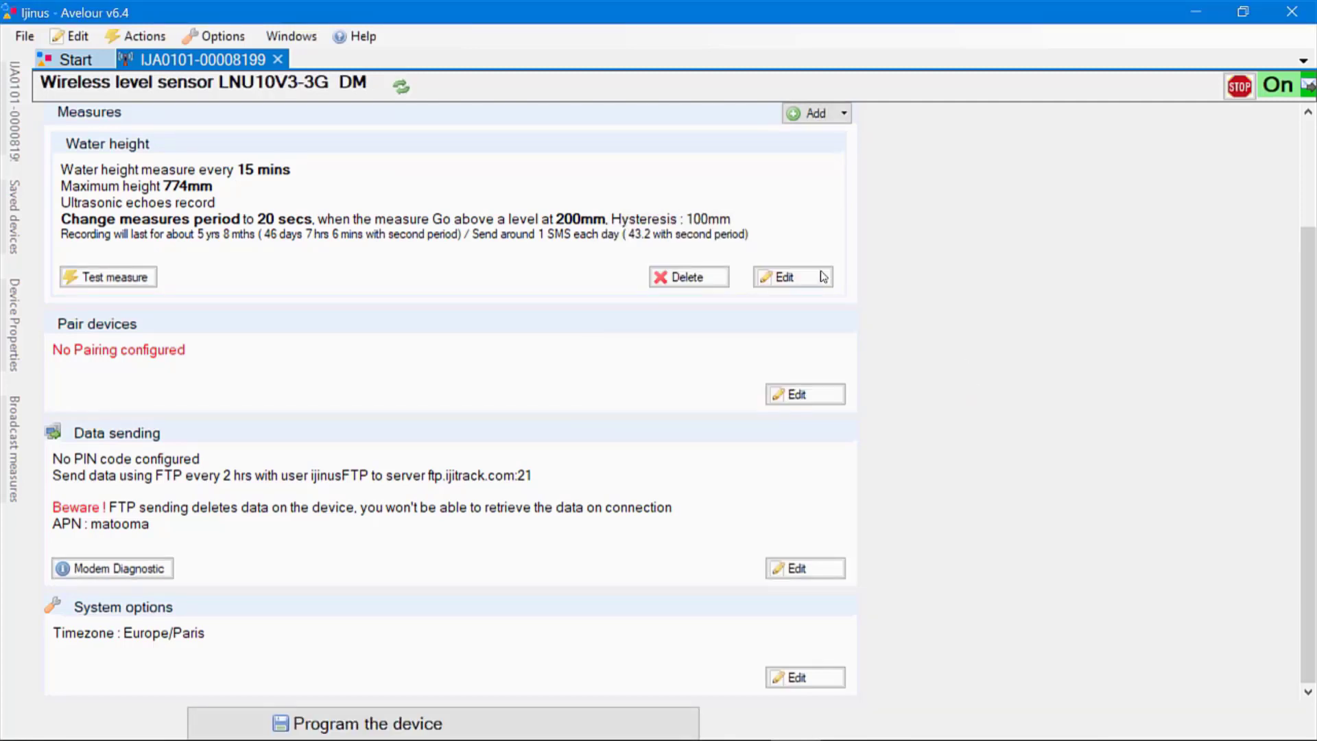
Show the Device properties panel for the sensor: revision 20.04, battery 3.45, modem off
left_click(295, 38)
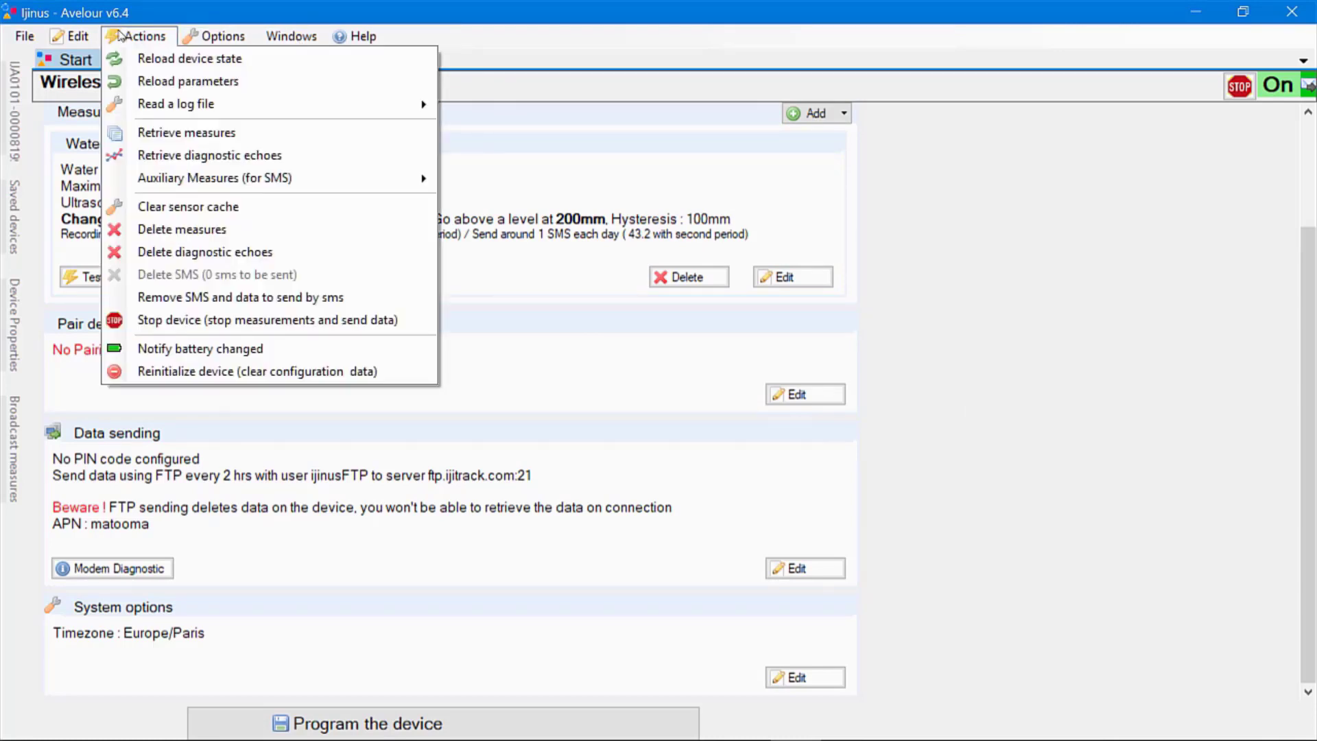
mouse_move(76, 38)
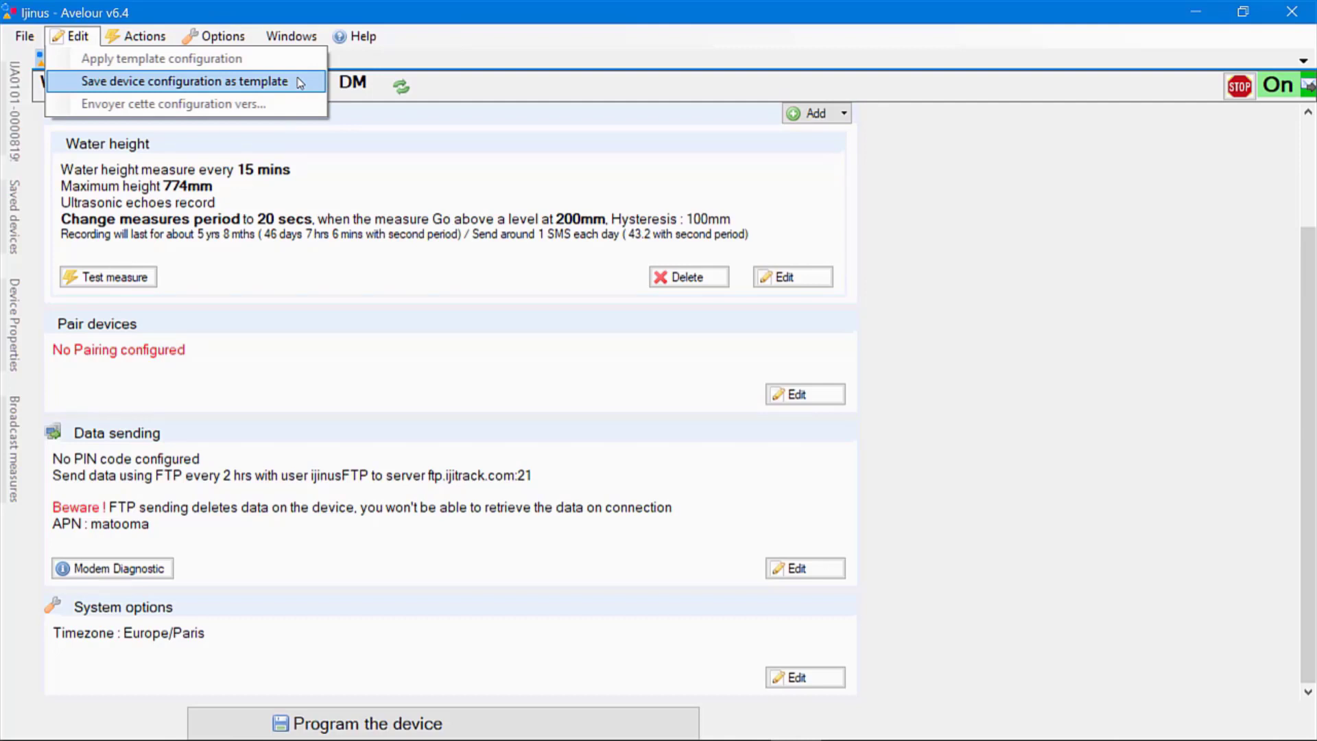
mouse_move(283, 41)
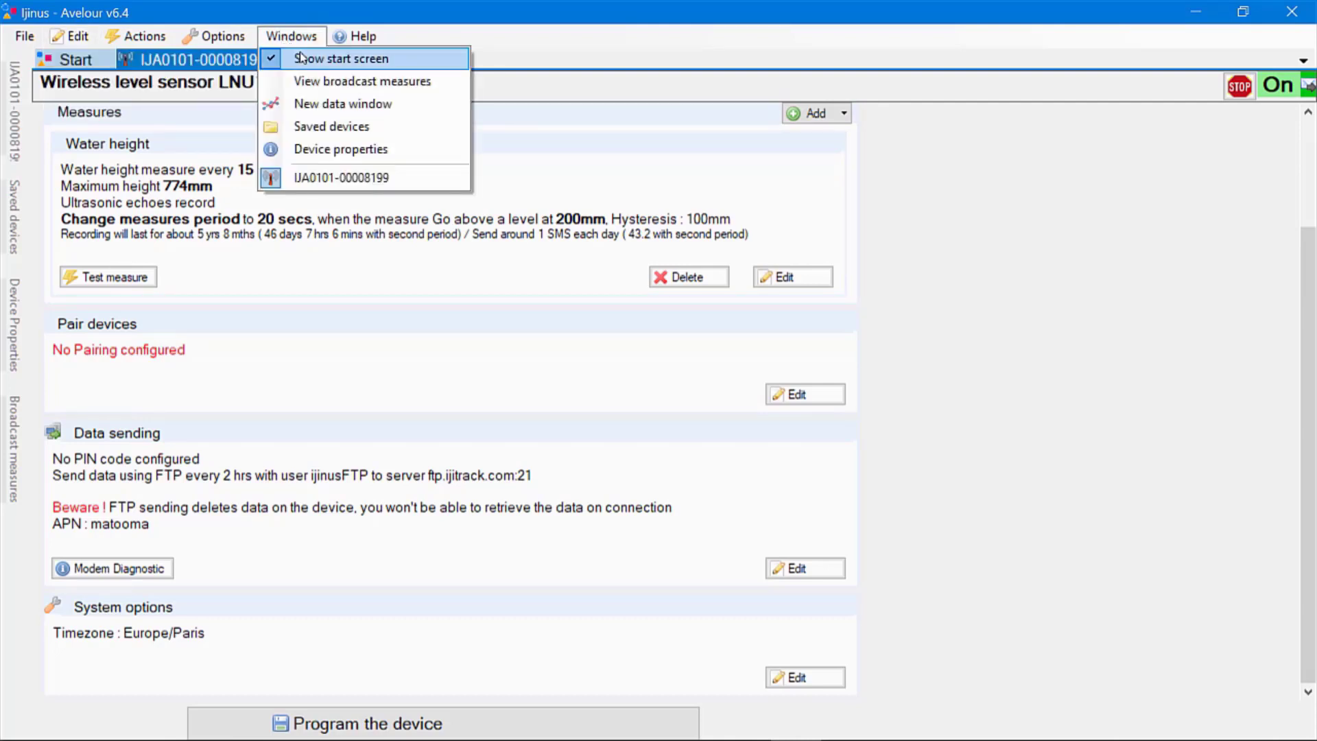
left_click(346, 151)
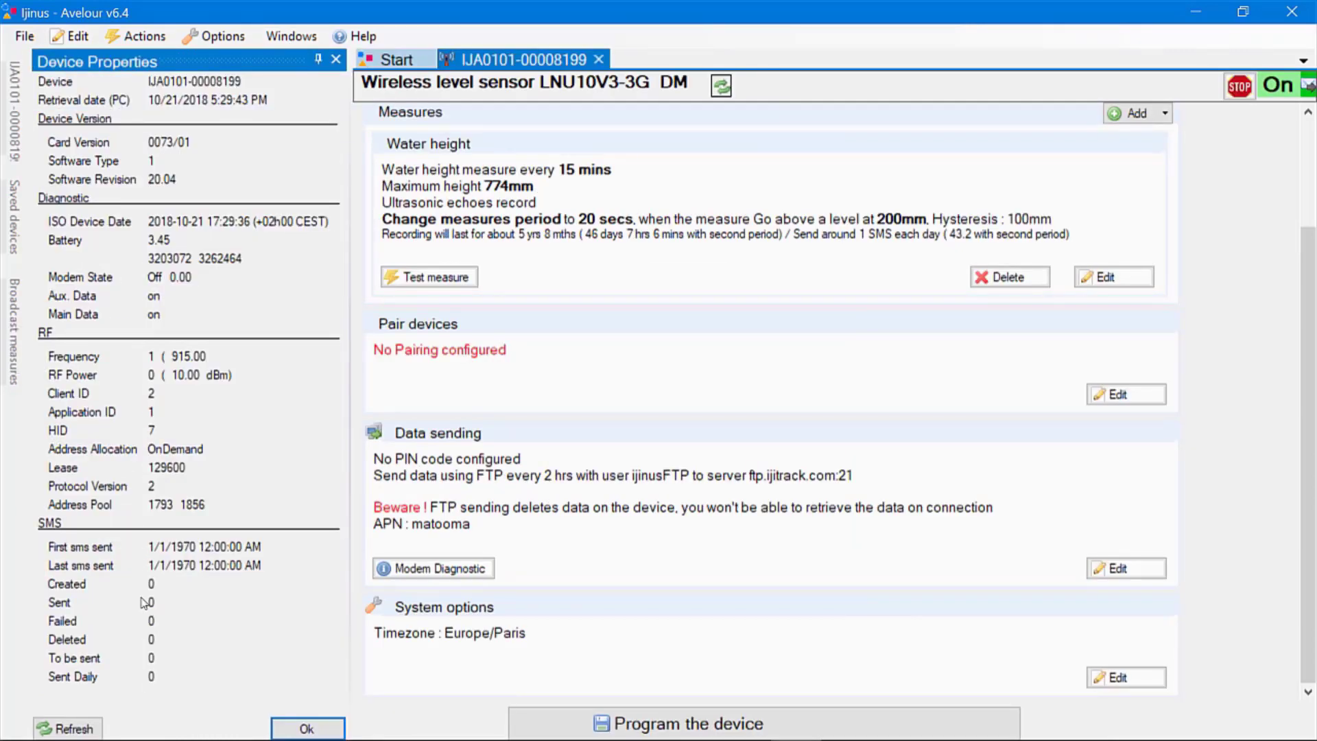
Close Device Properties, check the measurement graph, and select the 10/21/2018 4:33:17 saved configuration
left_click(302, 730)
left_click(8, 138)
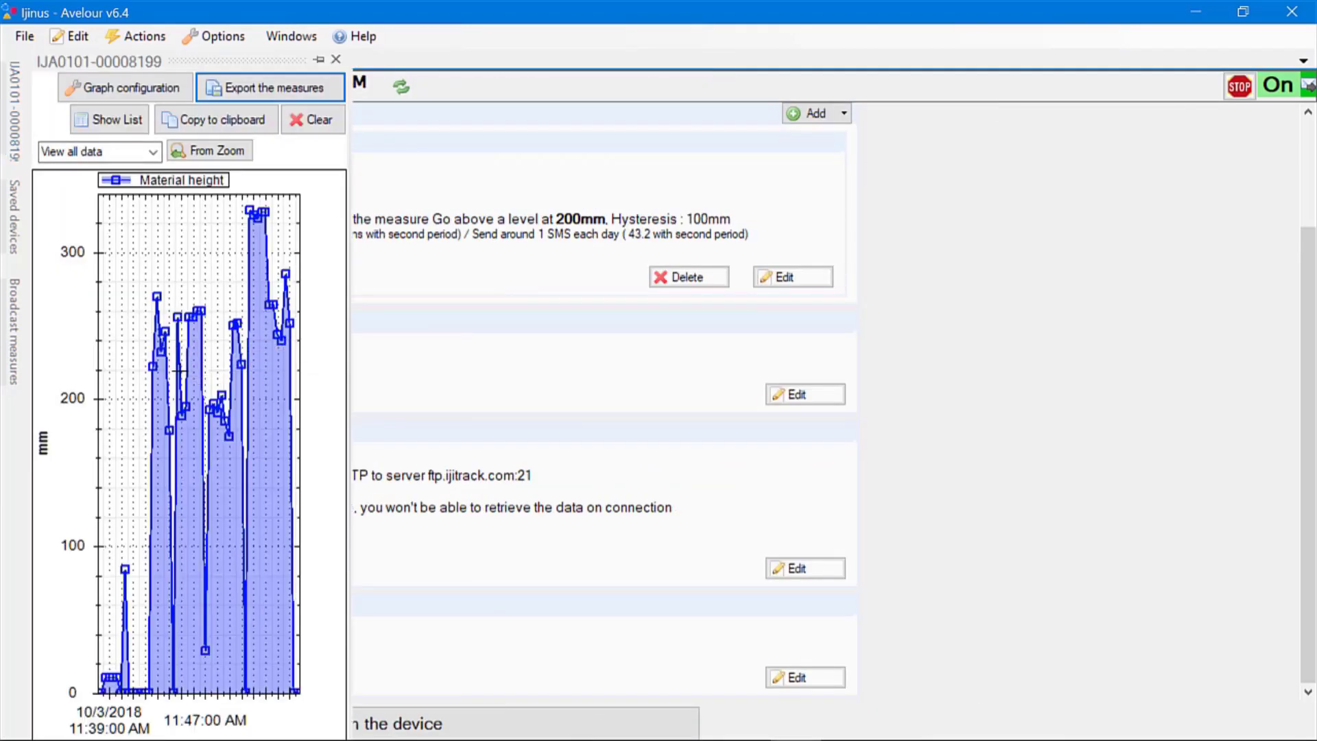
mouse_move(15, 235)
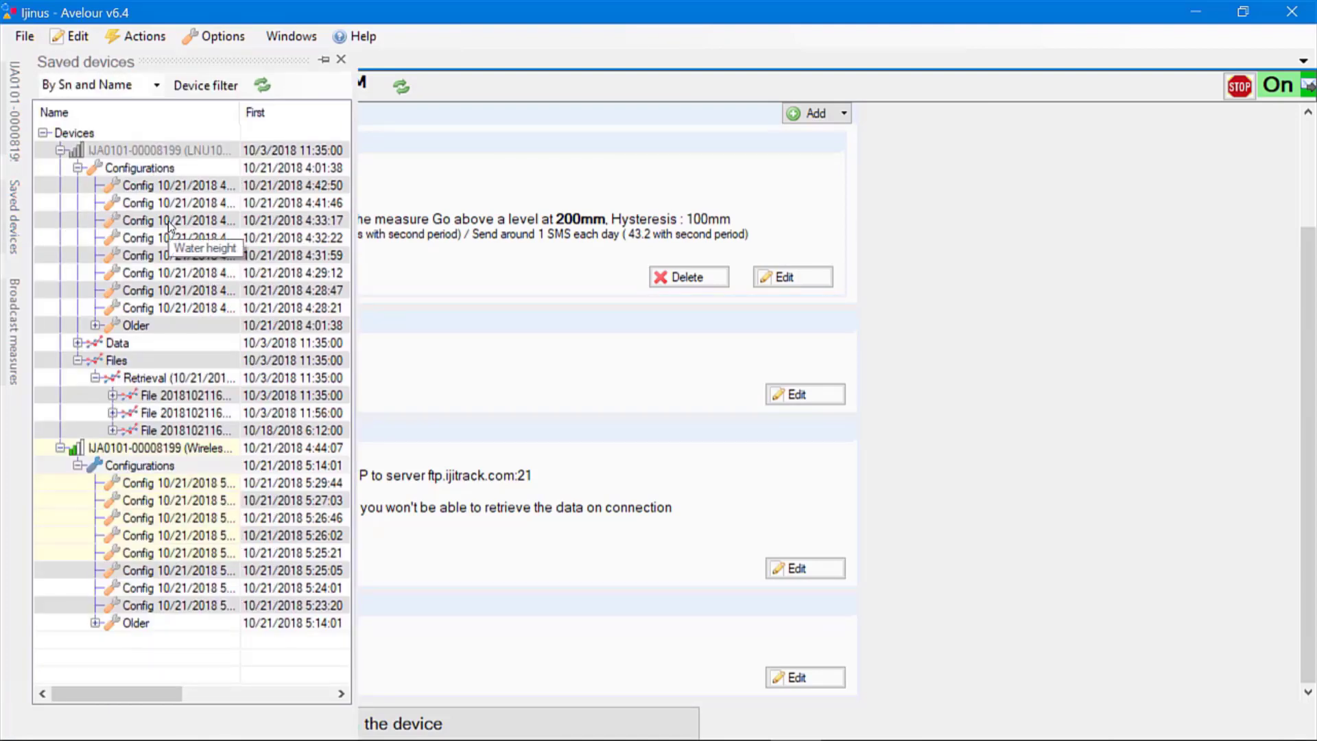
left_click(131, 228)
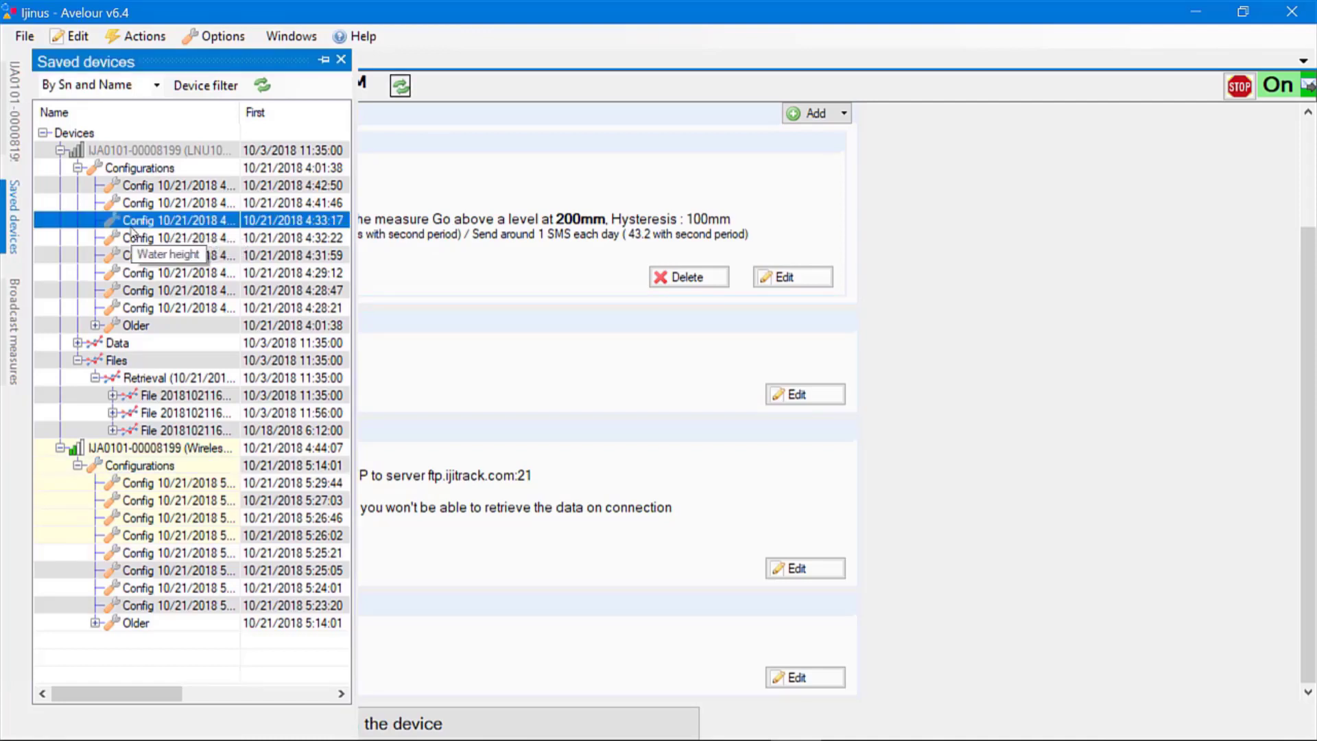
Select the level sensor's entry in Broadcast measures, then close that panel
mouse_move(12, 328)
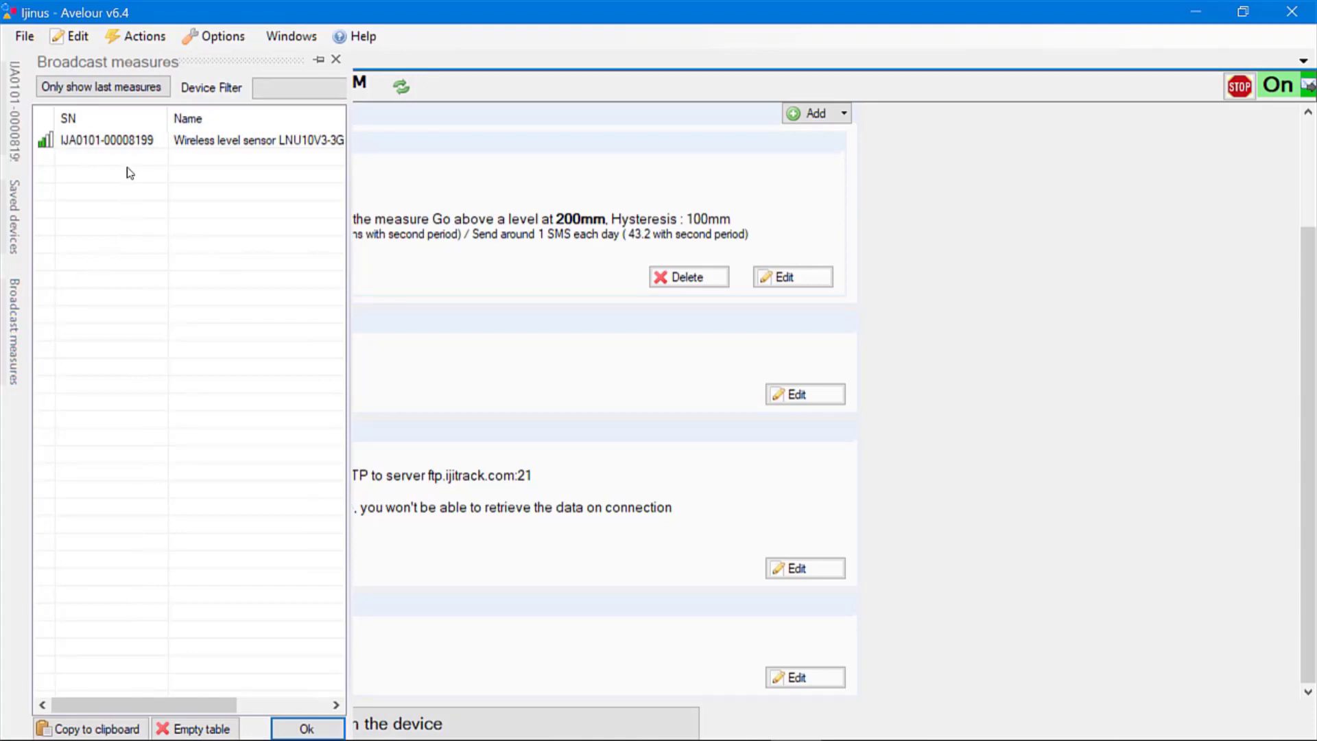
left_click(131, 140)
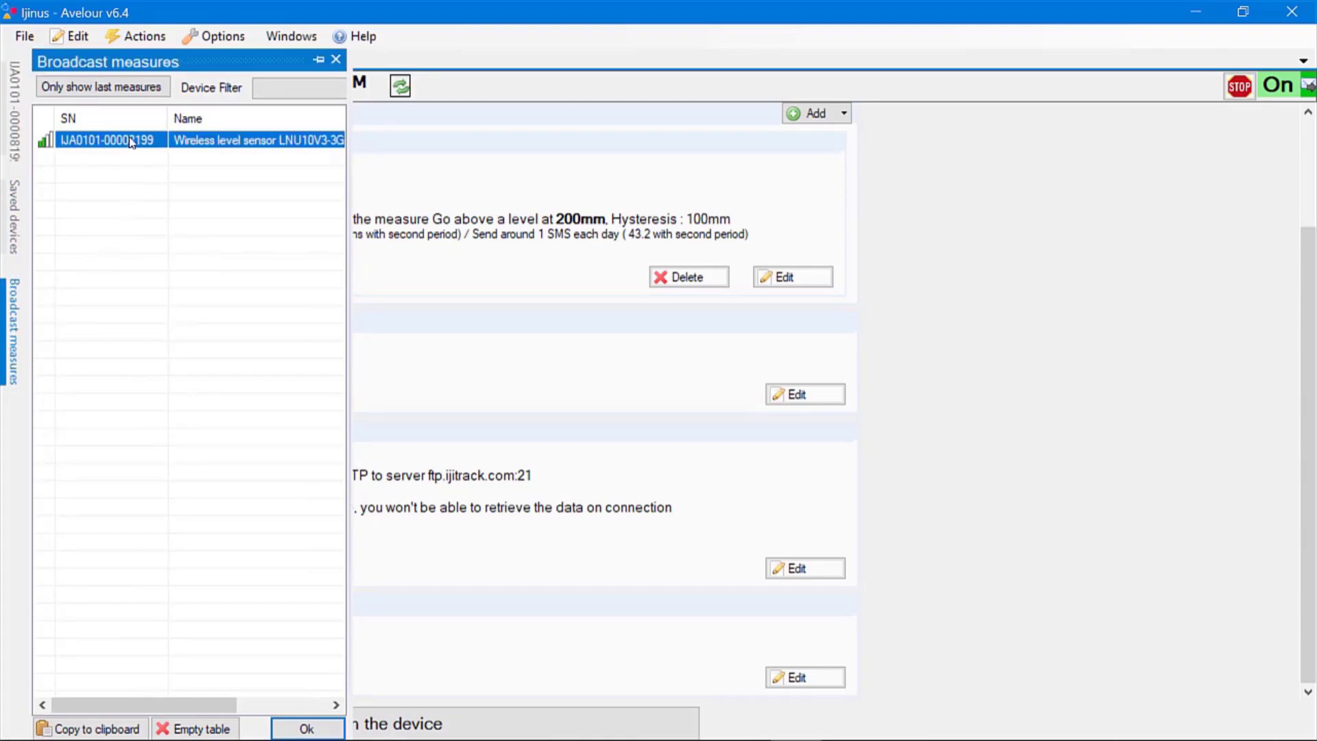
left_click(337, 61)
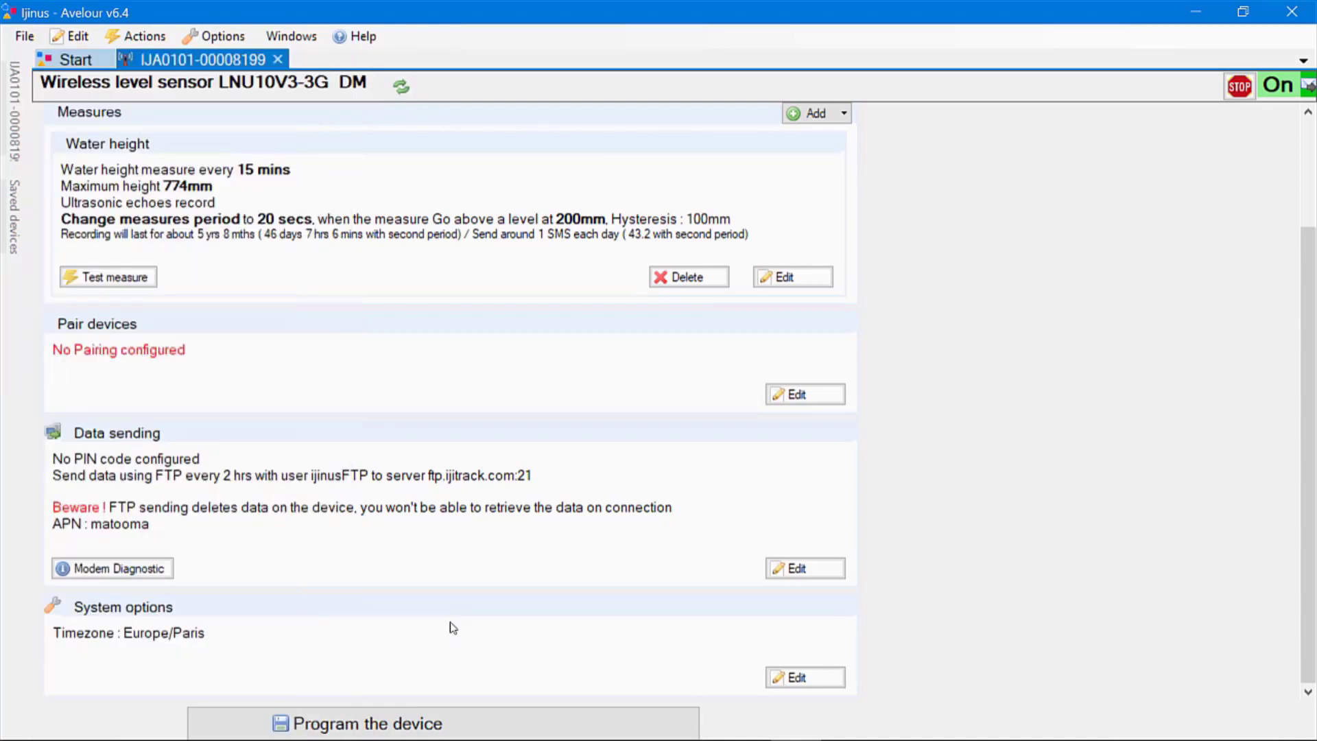